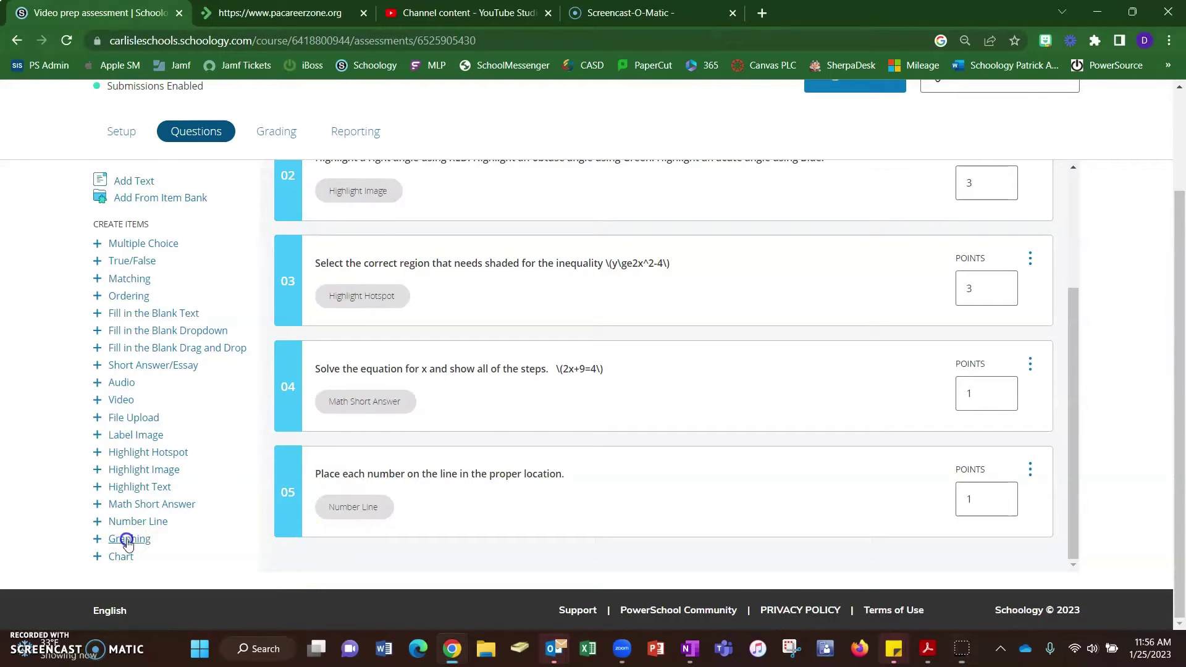
- Add a graphing question and paste in the ordered-pairs prompt as its stem
{"action": "left_click", "coordinate": [127, 542]}
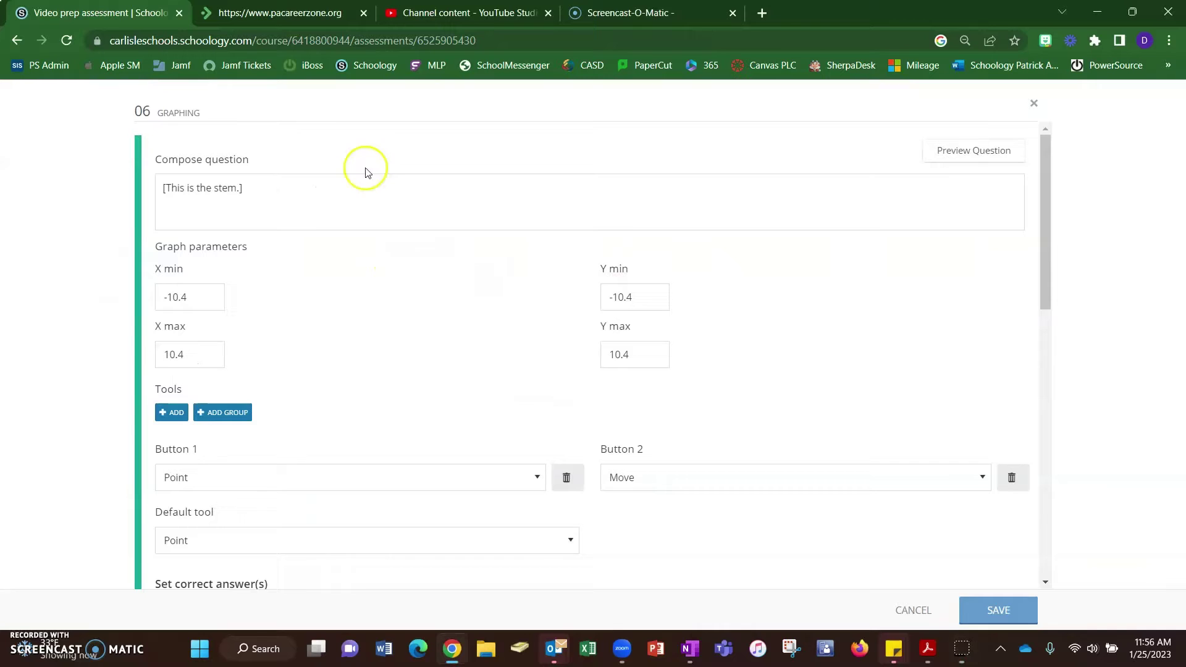
{"action": "left_click", "coordinate": [307, 193]}
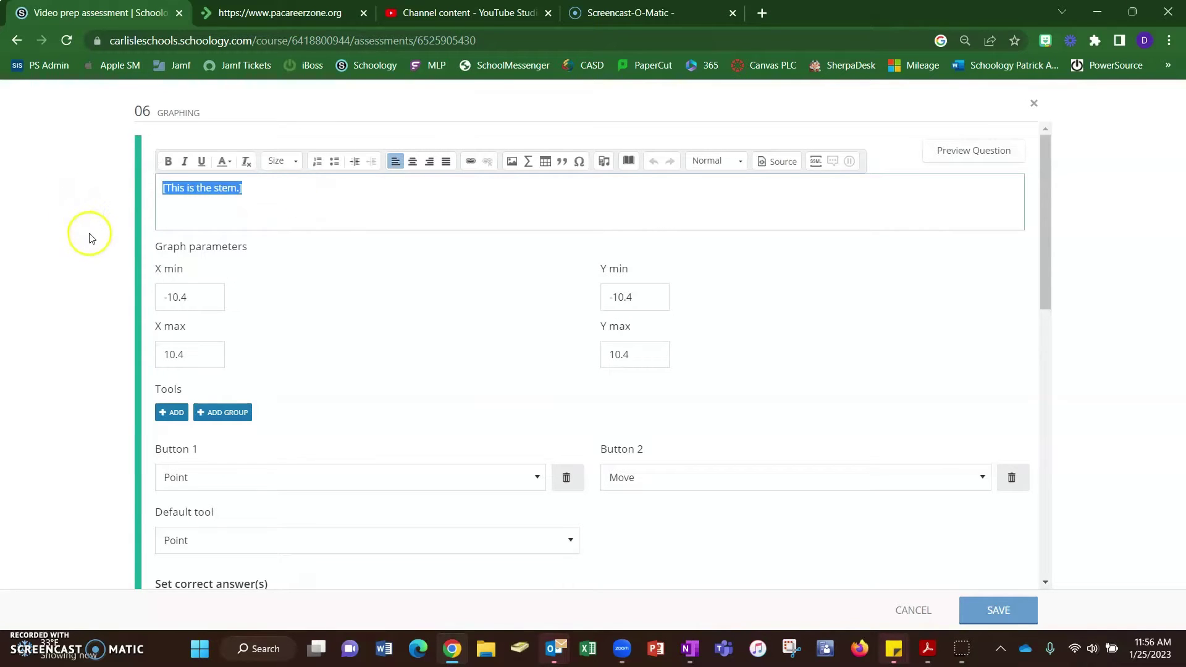
{"action": "type", "text": "Place each of the following the ordered pairs in the correct place on the coordinate plane. (-2, -1) , (-3, 0) , (0, 1) , (-2, 3) , (-4, 1) , (-3, 2) , (-1, 2) , (-1, 0)"}
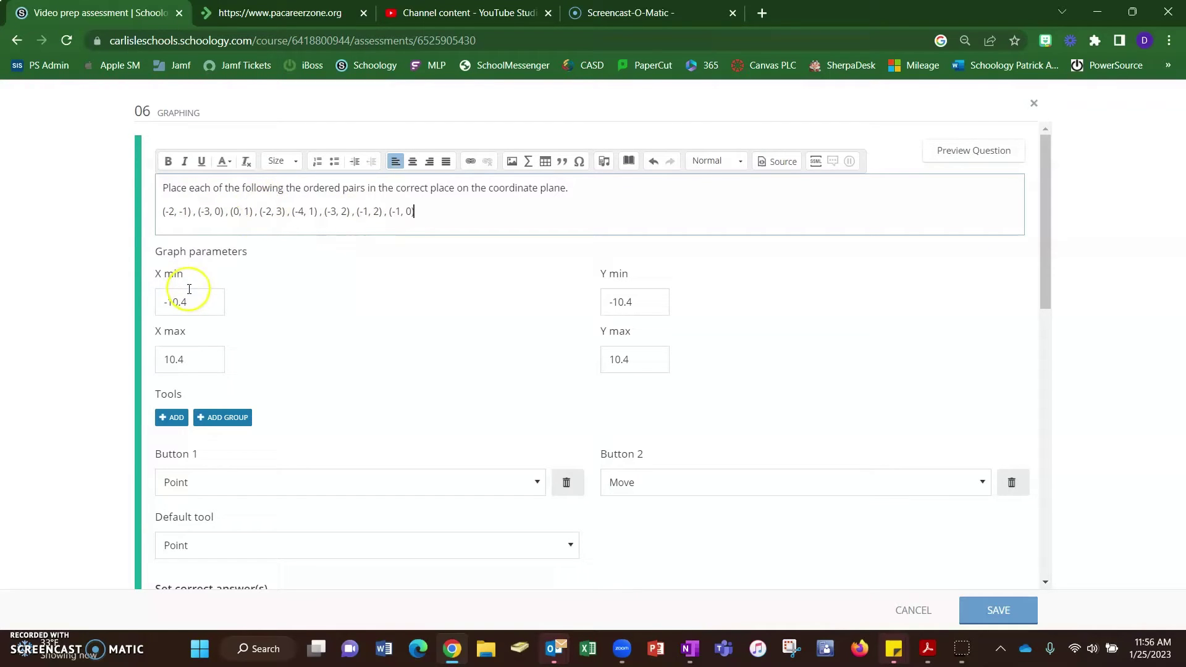
- Set the graph axes to X min -5, X max 3 and Y min -3
{"action": "left_click_drag", "start_coordinate": [203, 306], "coordinate": [123, 312]}
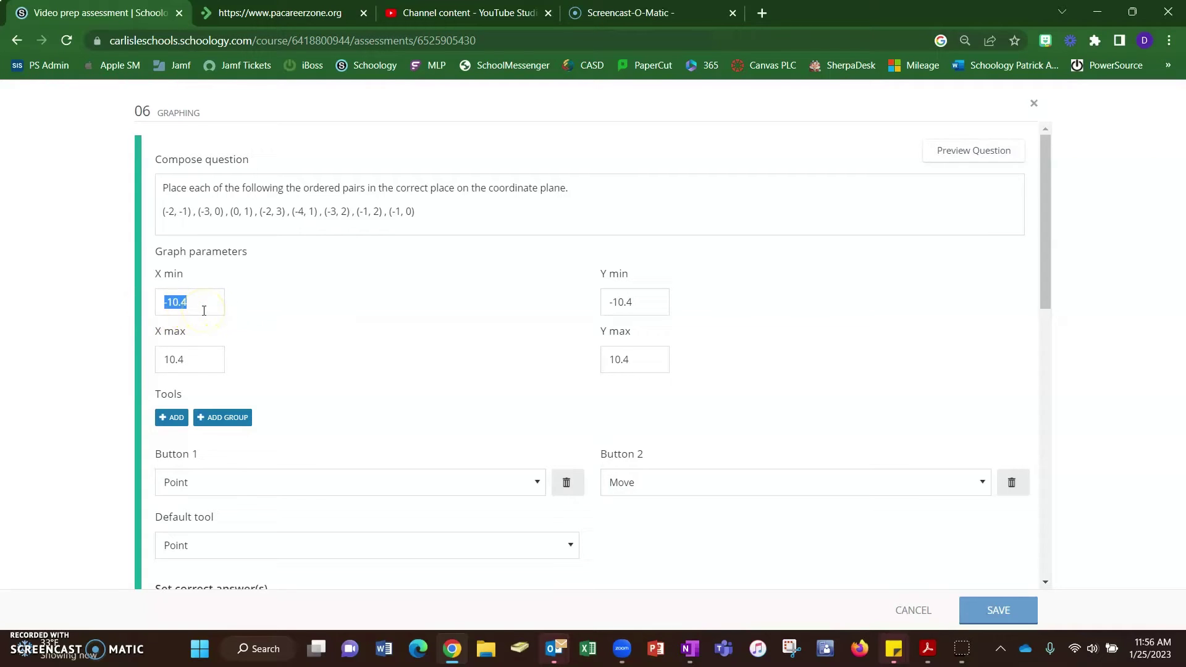
{"action": "type", "text": "-5"}
{"action": "left_click_drag", "start_coordinate": [191, 354], "coordinate": [99, 357]}
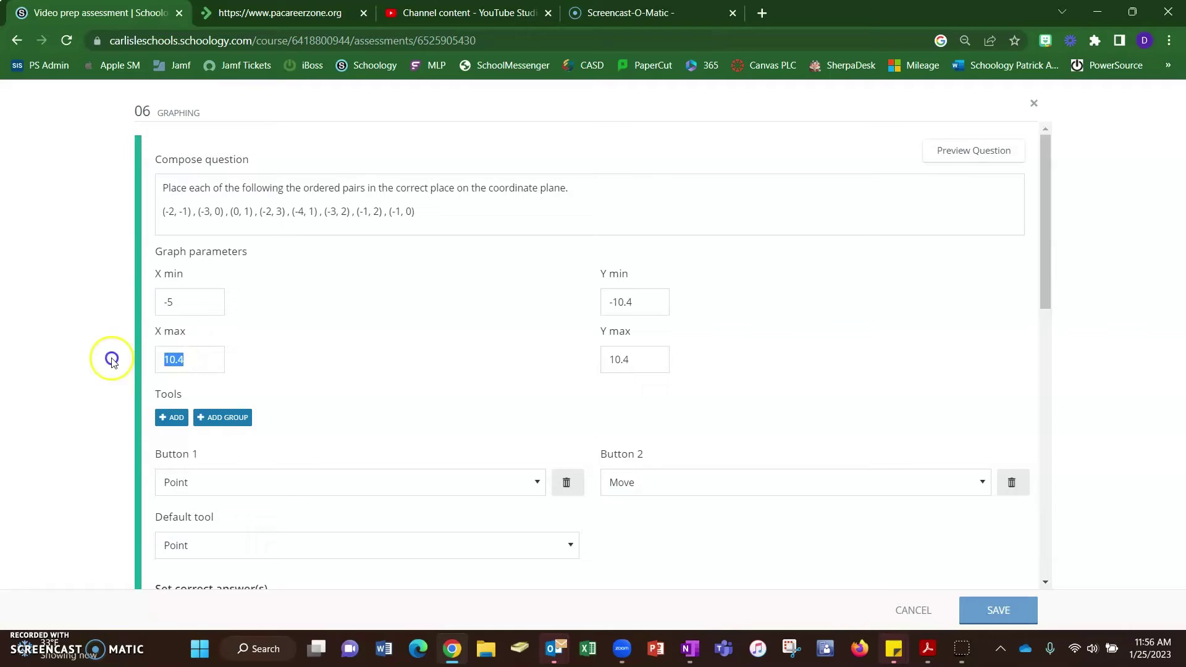
{"action": "type", "text": "3"}
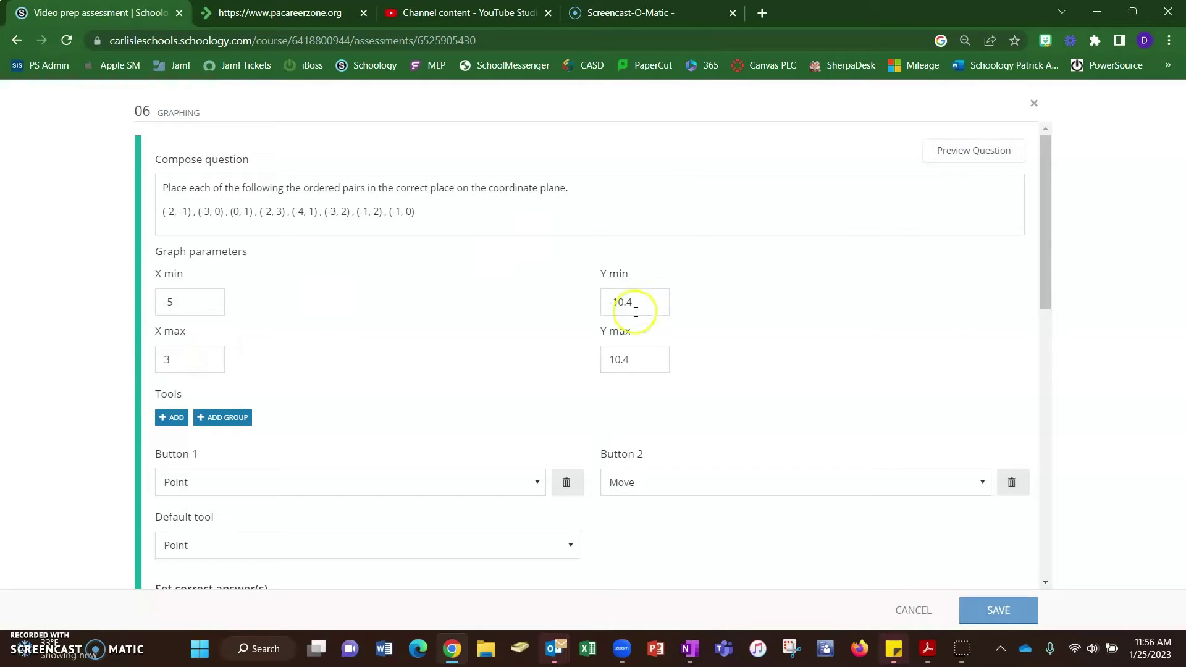
{"action": "left_click_drag", "start_coordinate": [636, 304], "coordinate": [567, 298]}
{"action": "type", "text": "-"}
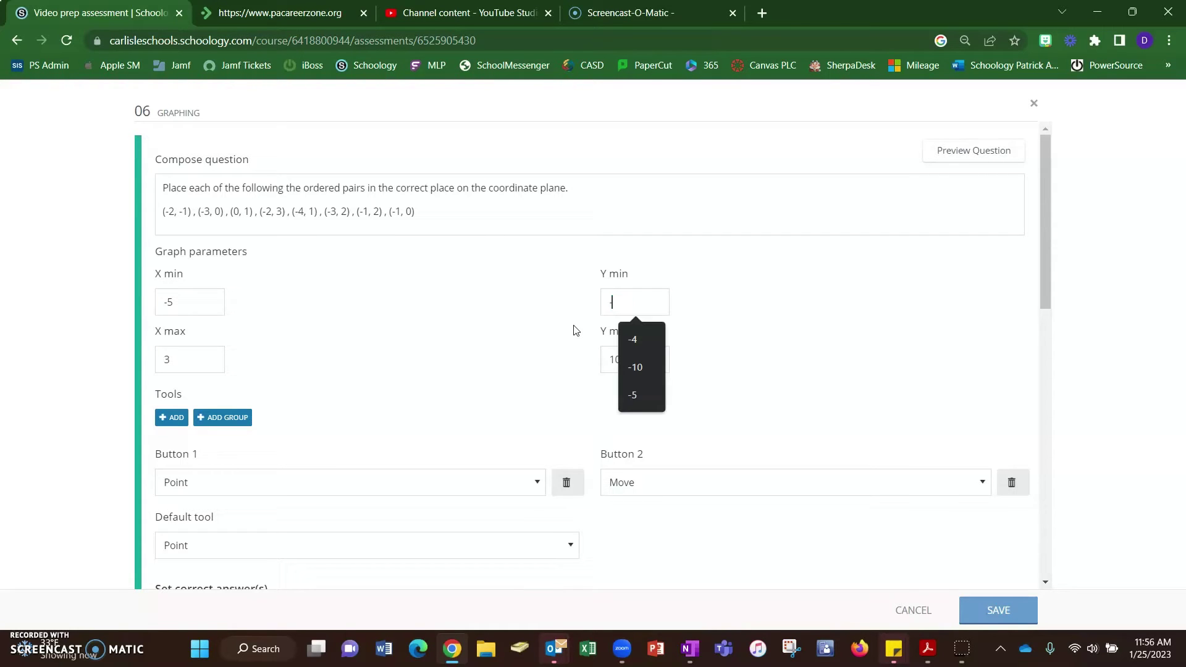
{"action": "type", "text": "3"}
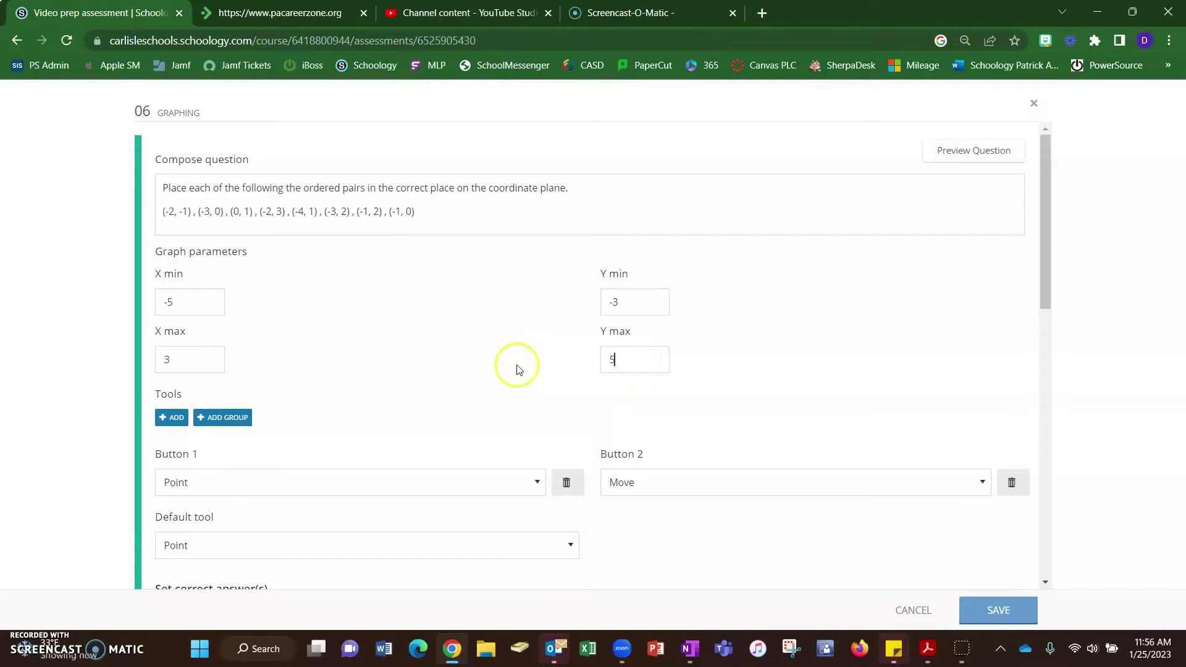
{"action": "scroll", "coordinate": [492, 380], "scroll_direction": "down", "scroll_amount": 7}
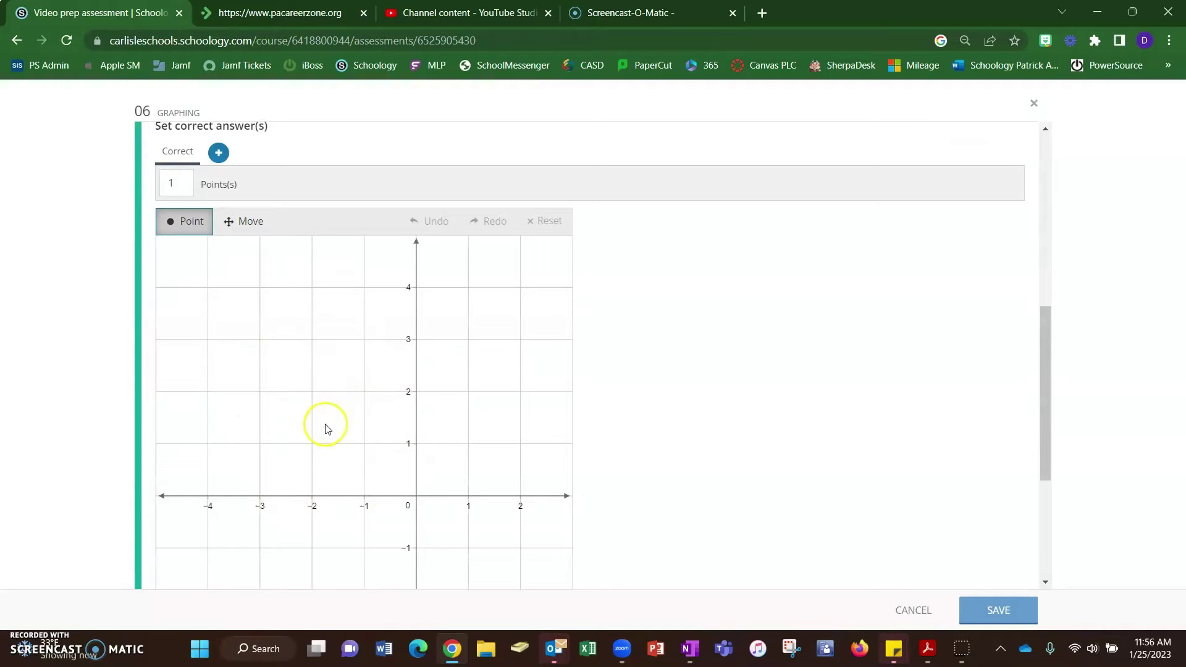
{"action": "scroll", "coordinate": [325, 427], "scroll_direction": "up", "scroll_amount": 3}
{"action": "scroll", "coordinate": [326, 428], "scroll_direction": "up", "scroll_amount": 5}
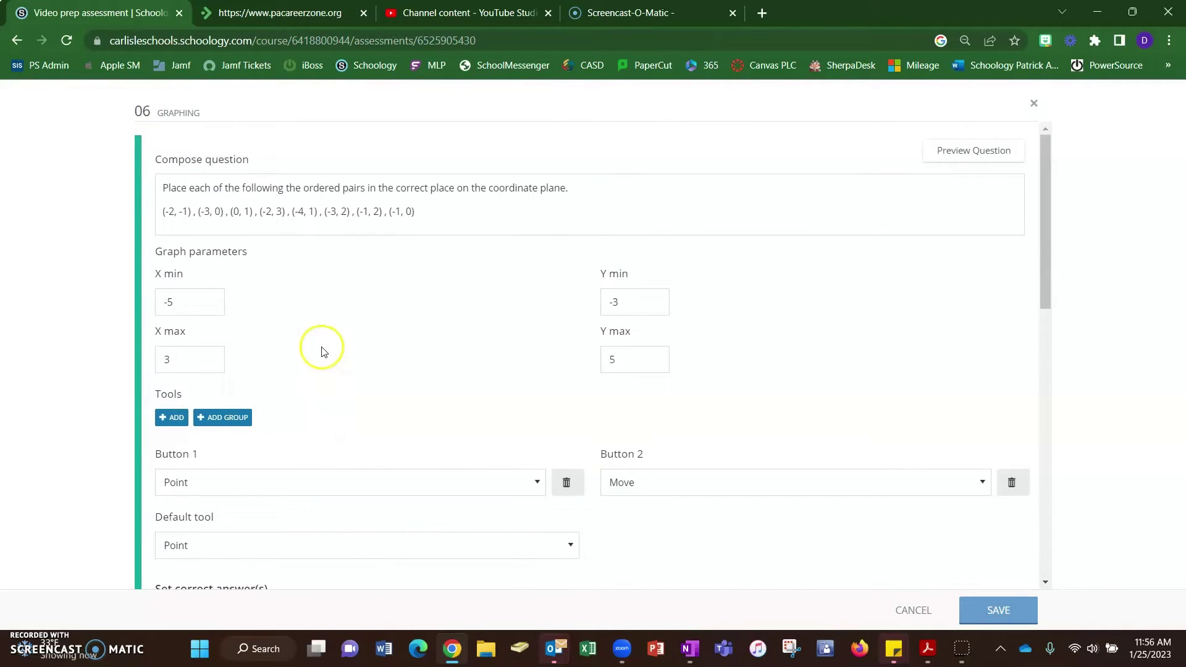
{"action": "scroll", "coordinate": [210, 367], "scroll_direction": "down", "scroll_amount": 3}
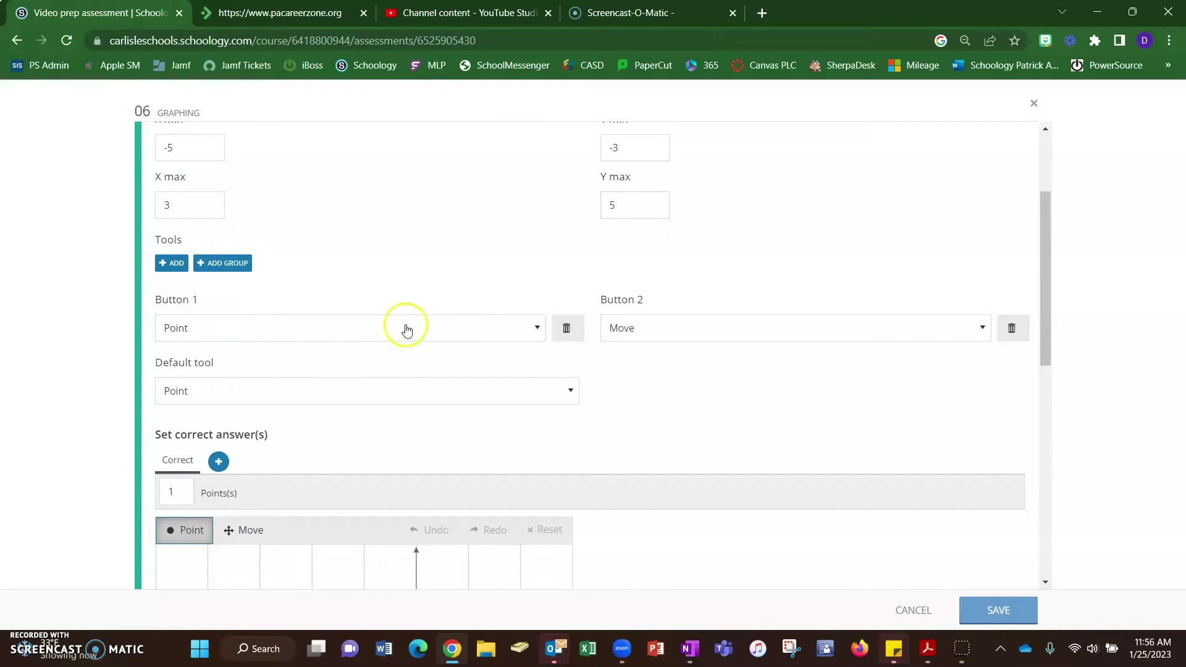
{"action": "left_click", "coordinate": [489, 335]}
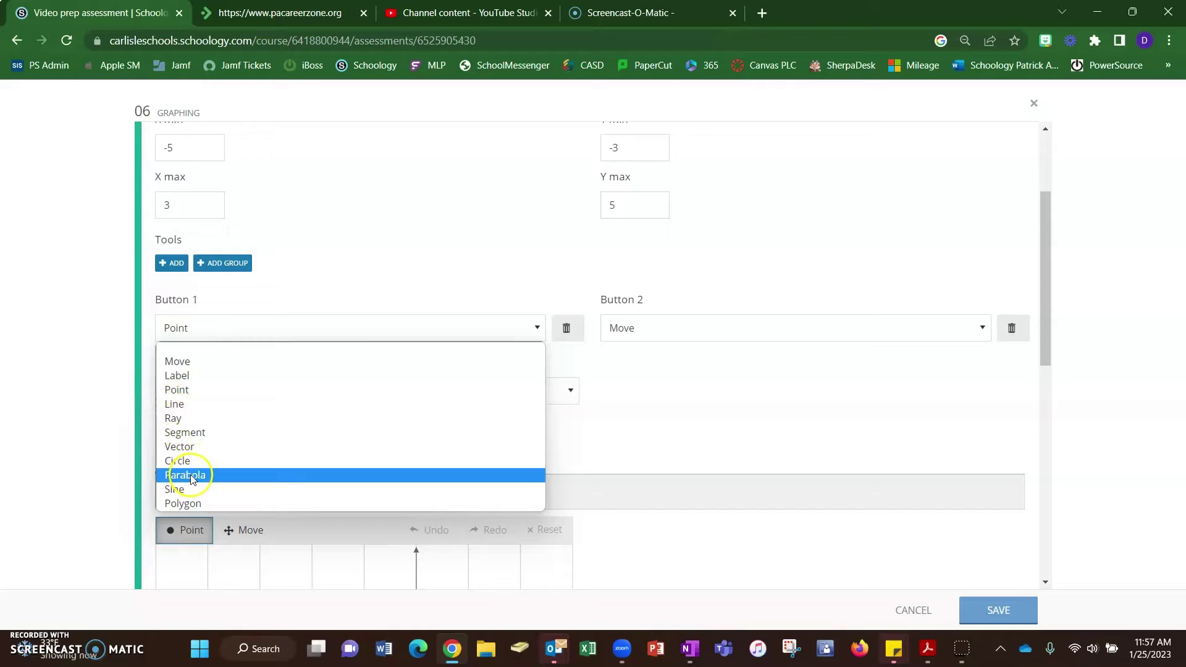
{"action": "left_click", "coordinate": [41, 364]}
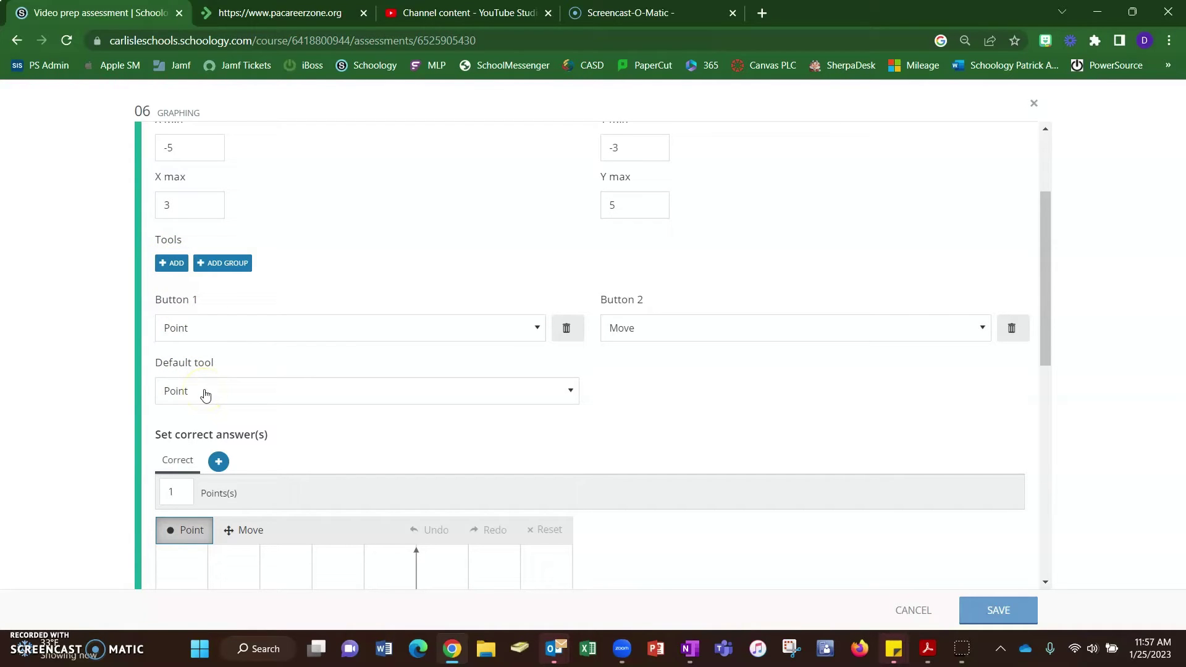
- Plot the points (-2, -1), (-3, 0) and (0, 1) on the answer graph
{"action": "scroll", "coordinate": [198, 393], "scroll_direction": "down", "scroll_amount": 1}
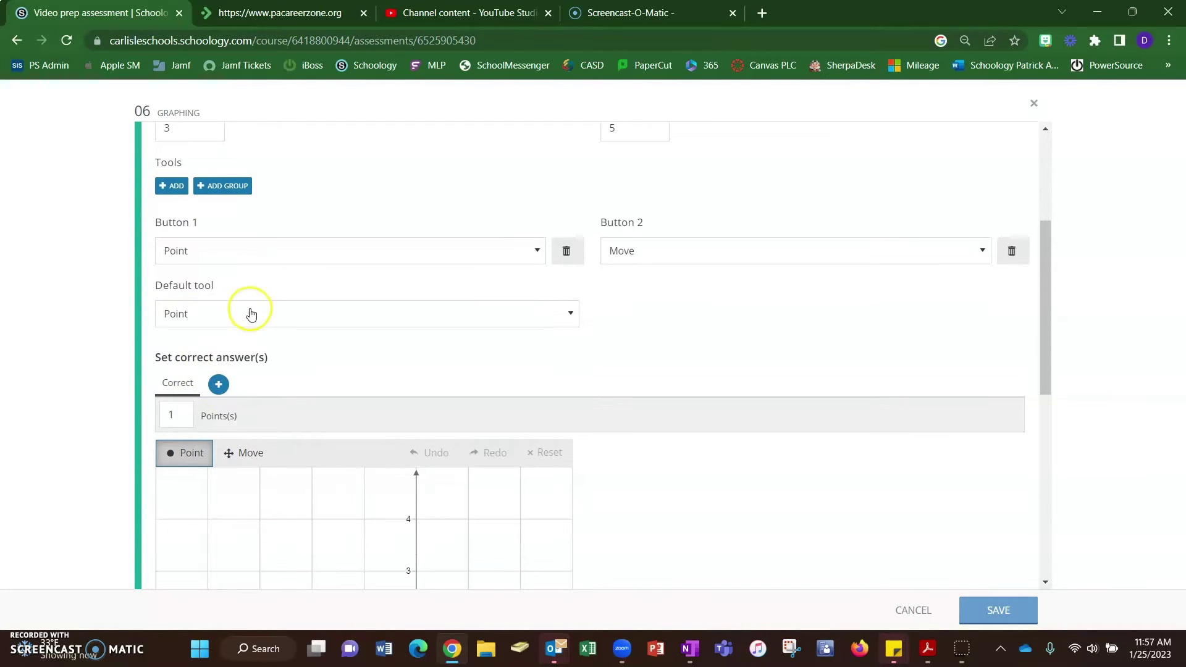
{"action": "scroll", "coordinate": [251, 314], "scroll_direction": "down", "scroll_amount": 3}
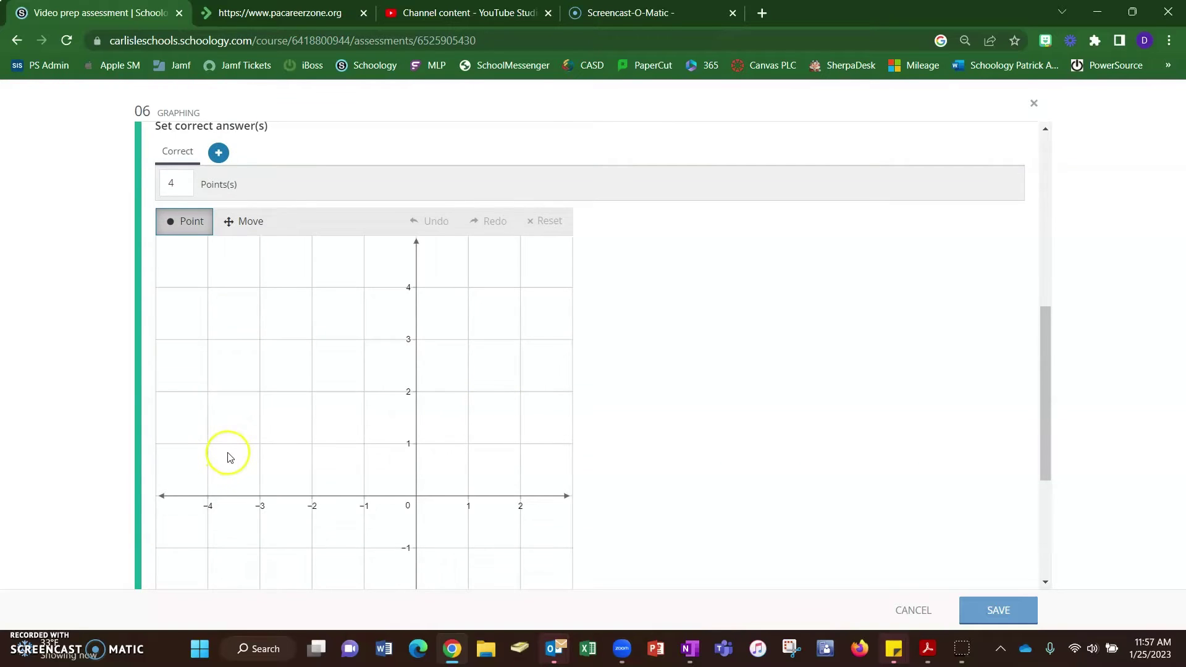
{"action": "scroll", "coordinate": [280, 403], "scroll_direction": "up", "scroll_amount": 5}
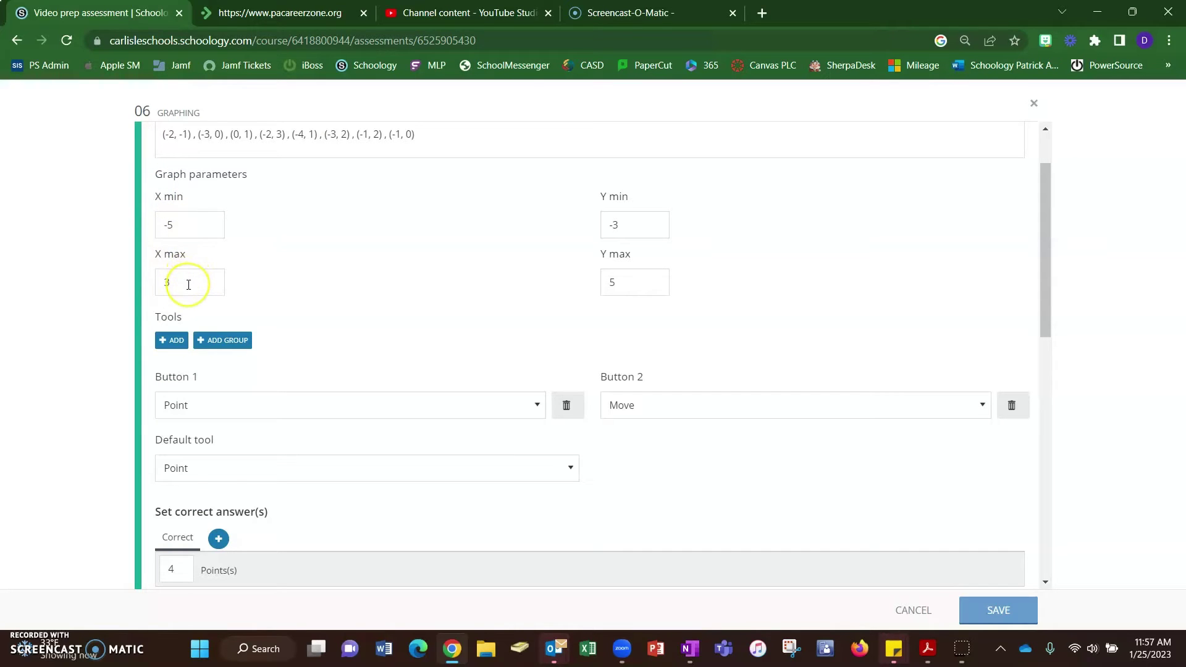
{"action": "scroll", "coordinate": [210, 432], "scroll_direction": "down", "scroll_amount": 5}
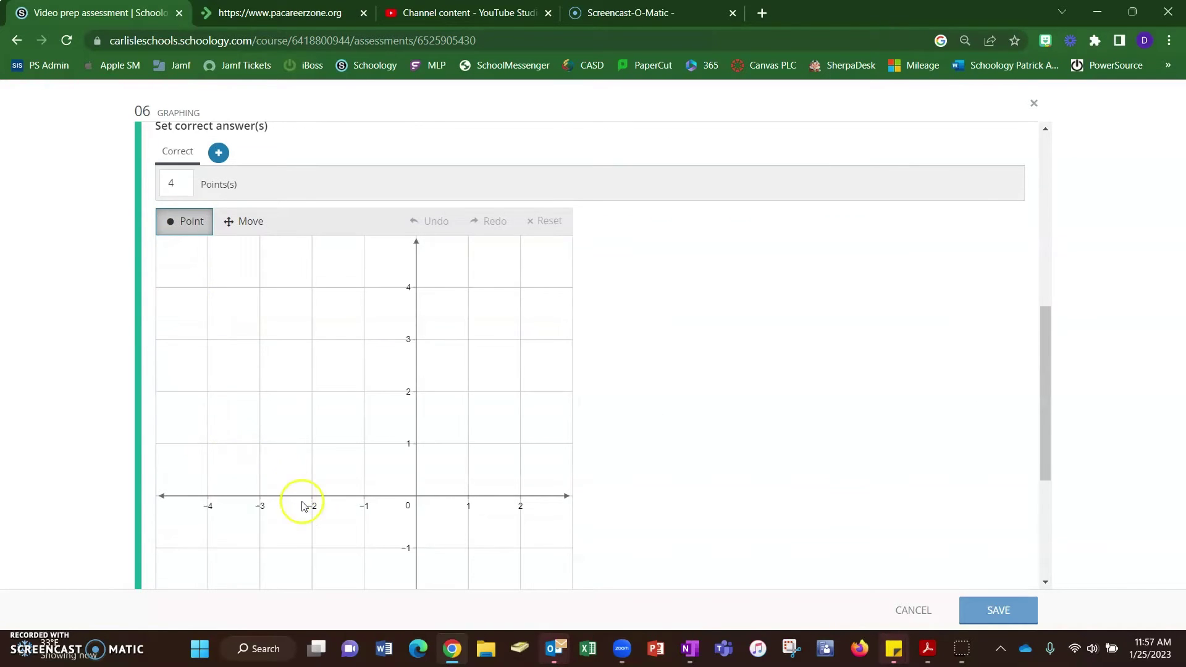
{"action": "left_click", "coordinate": [312, 549]}
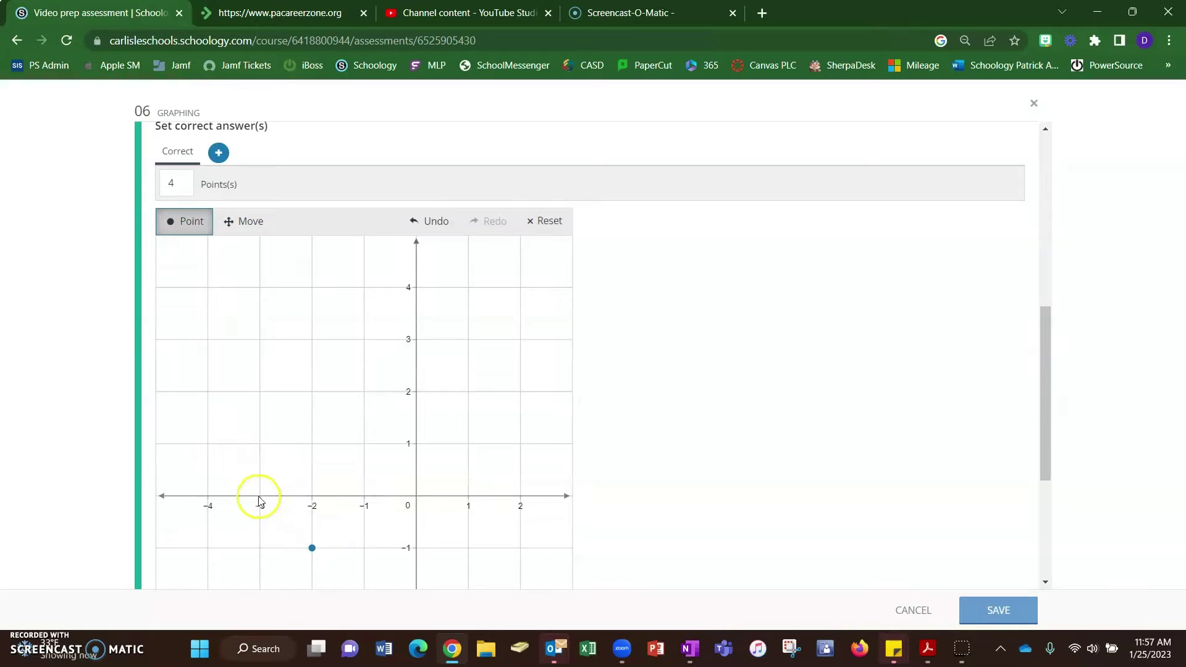
{"action": "left_click", "coordinate": [259, 496]}
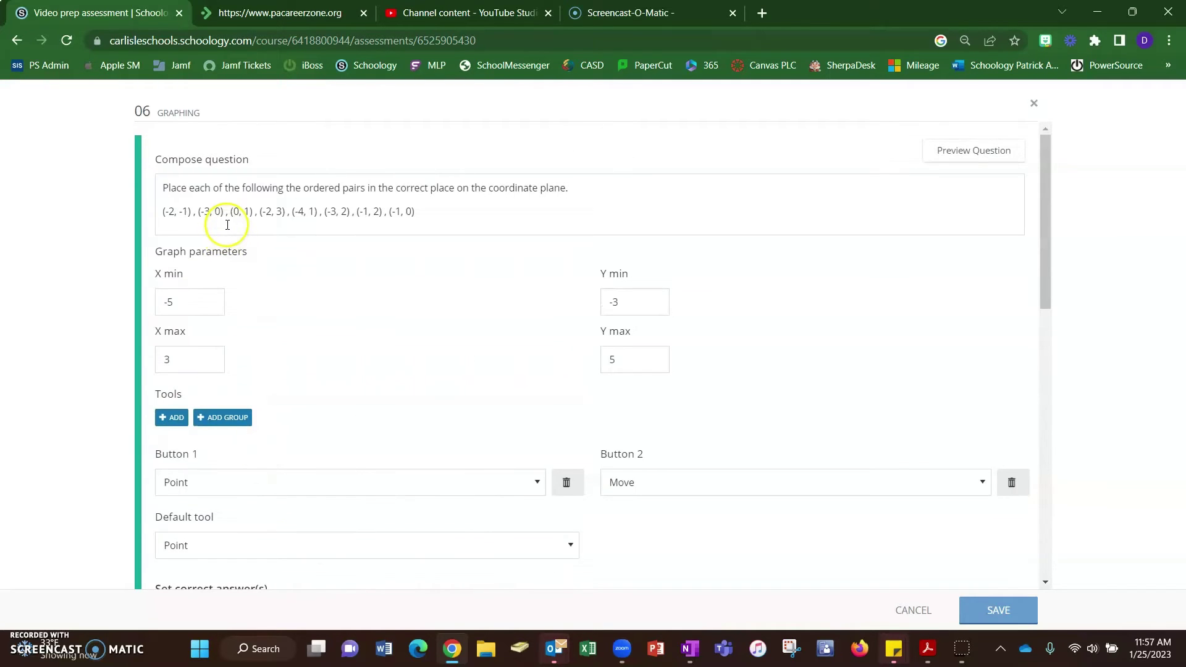
{"action": "scroll", "coordinate": [339, 325], "scroll_direction": "down", "scroll_amount": 5}
{"action": "scroll", "coordinate": [411, 449], "scroll_direction": "down", "scroll_amount": 2}
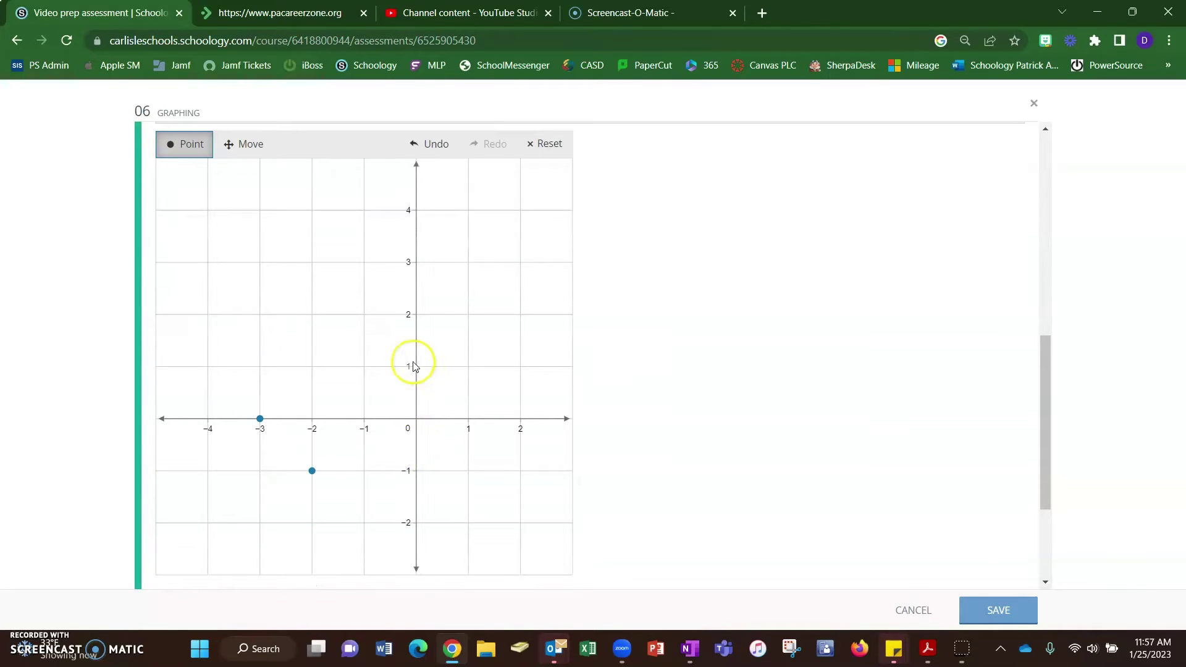
{"action": "left_click", "coordinate": [417, 368]}
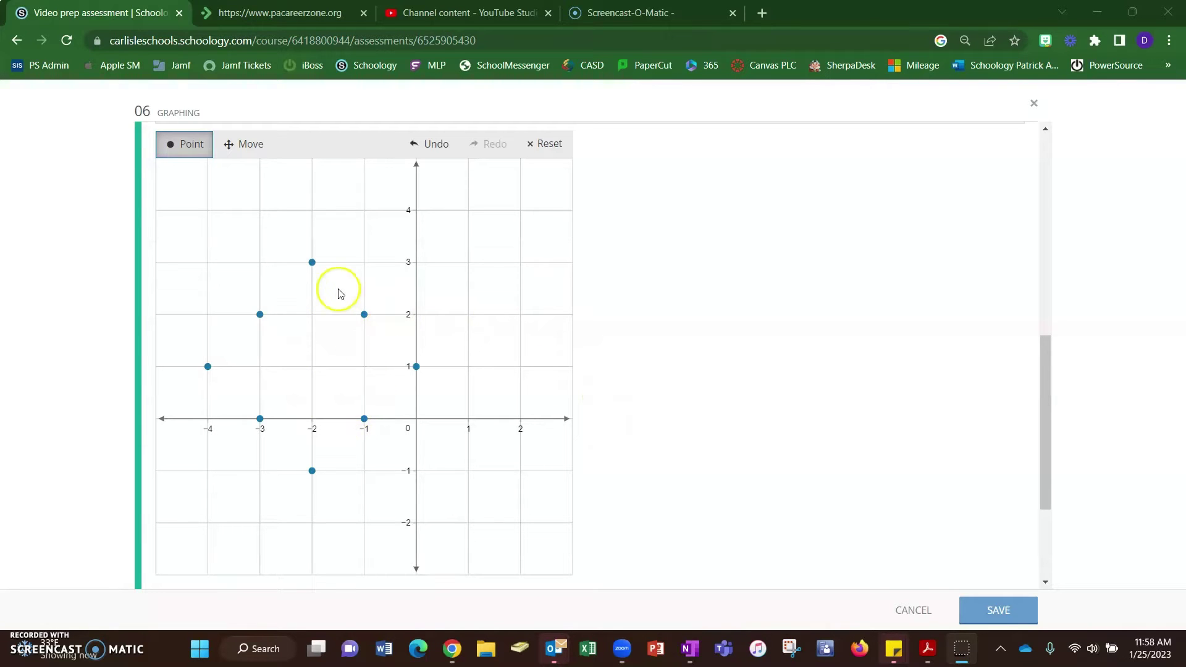
- Set Ignore repeated shapes to Compare by points
{"action": "scroll", "coordinate": [410, 450], "scroll_direction": "down", "scroll_amount": 3}
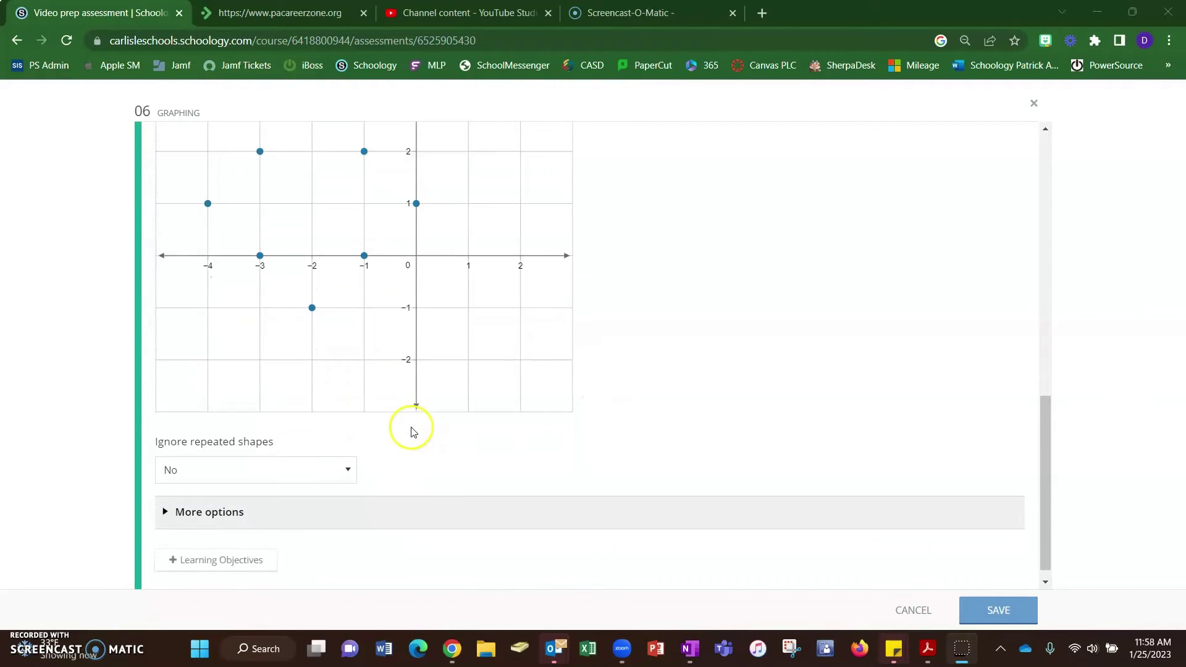
{"action": "left_click", "coordinate": [241, 458]}
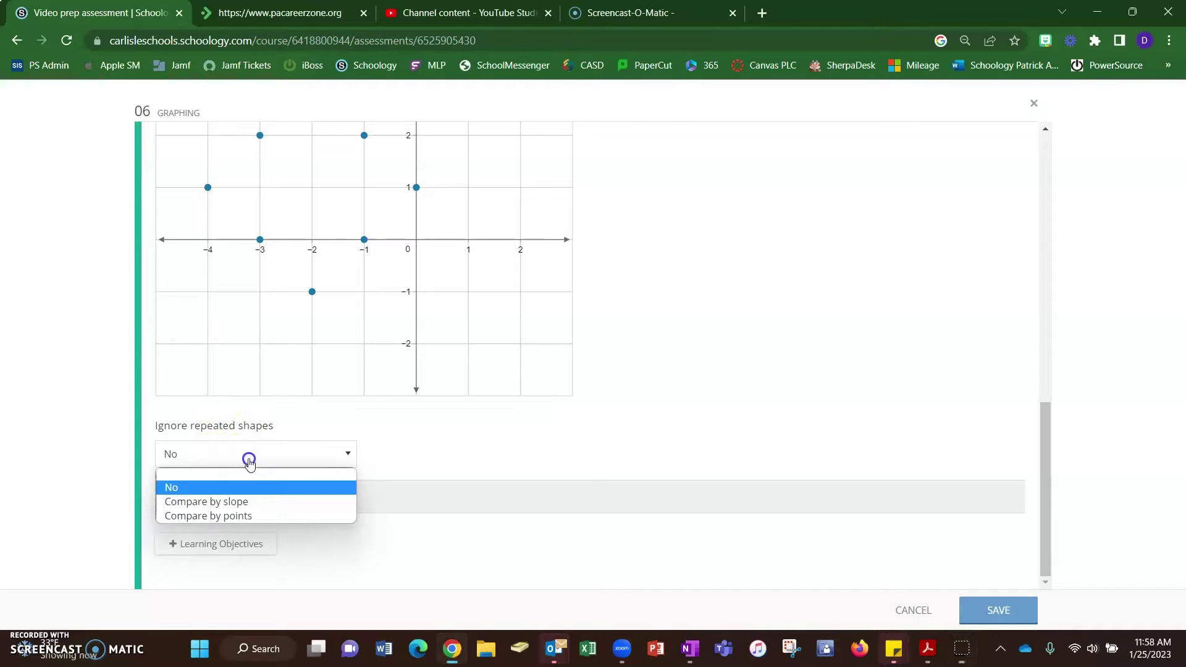
{"action": "left_click", "coordinate": [253, 517]}
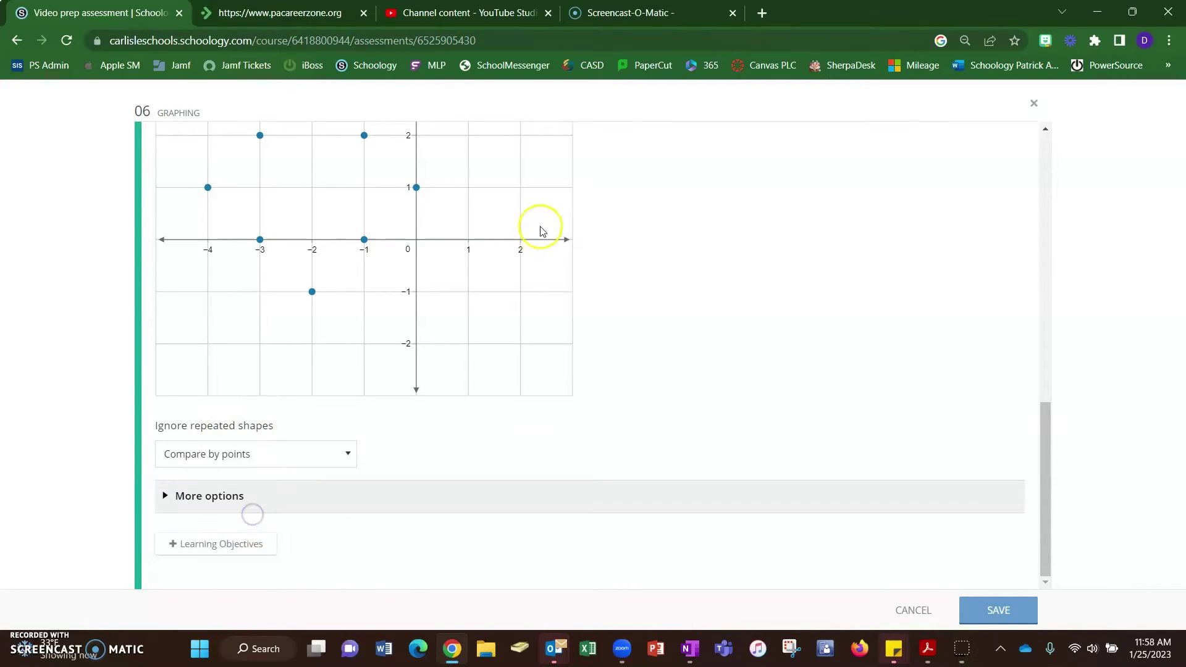
{"action": "scroll", "coordinate": [433, 241], "scroll_direction": "up", "scroll_amount": 3}
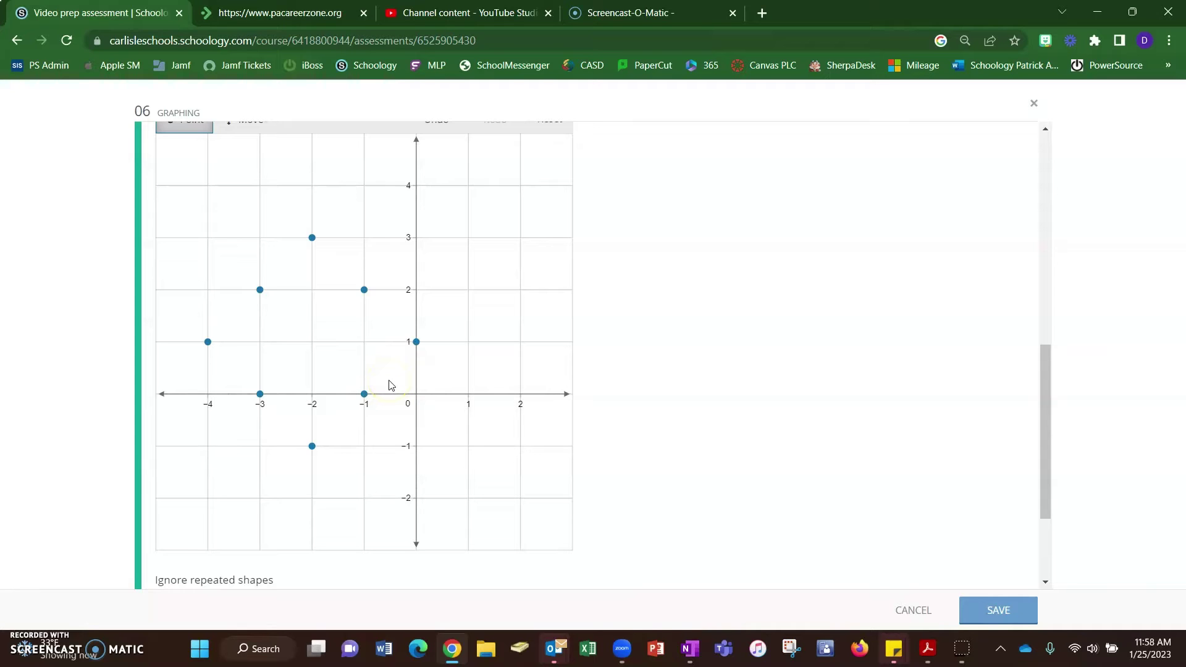
{"action": "scroll", "coordinate": [390, 385], "scroll_direction": "down", "scroll_amount": 3}
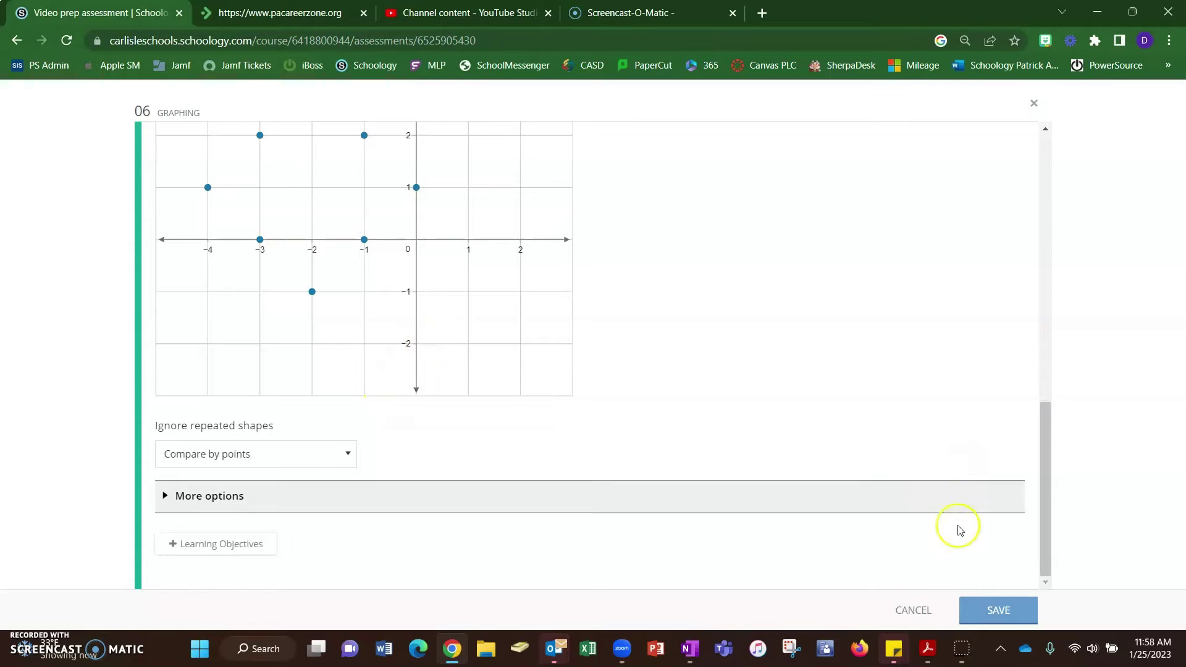
- Save the ordered-pairs question, reopen question 06 and open its student preview
{"action": "left_click", "coordinate": [996, 610]}
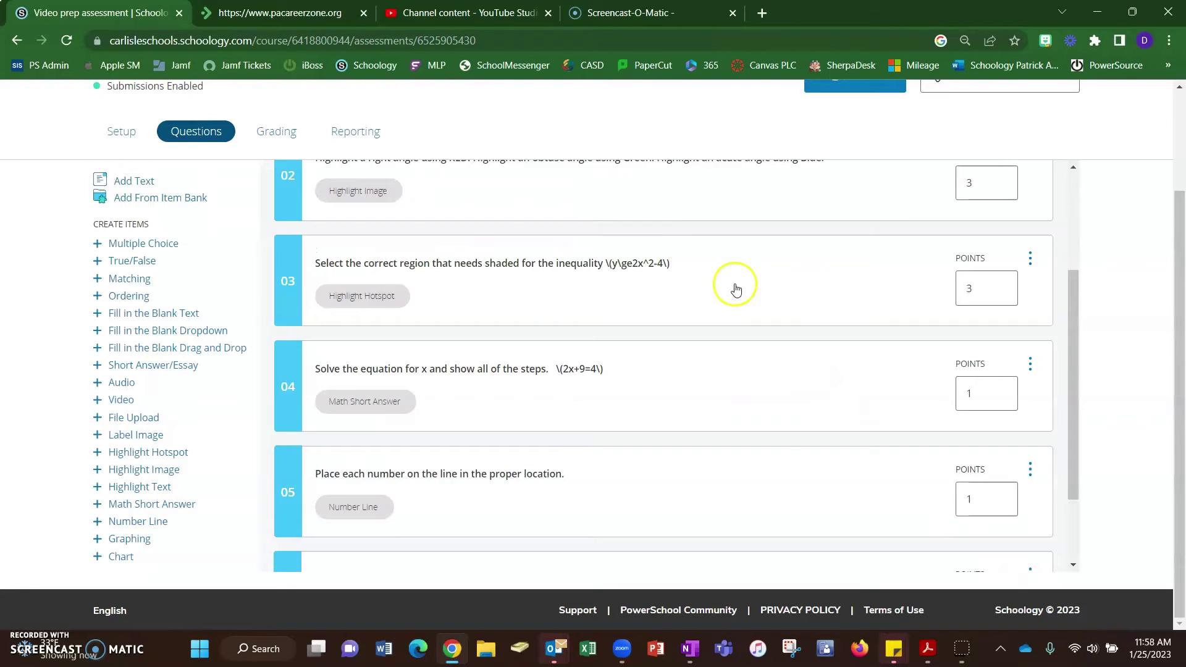
{"action": "left_click", "coordinate": [811, 493]}
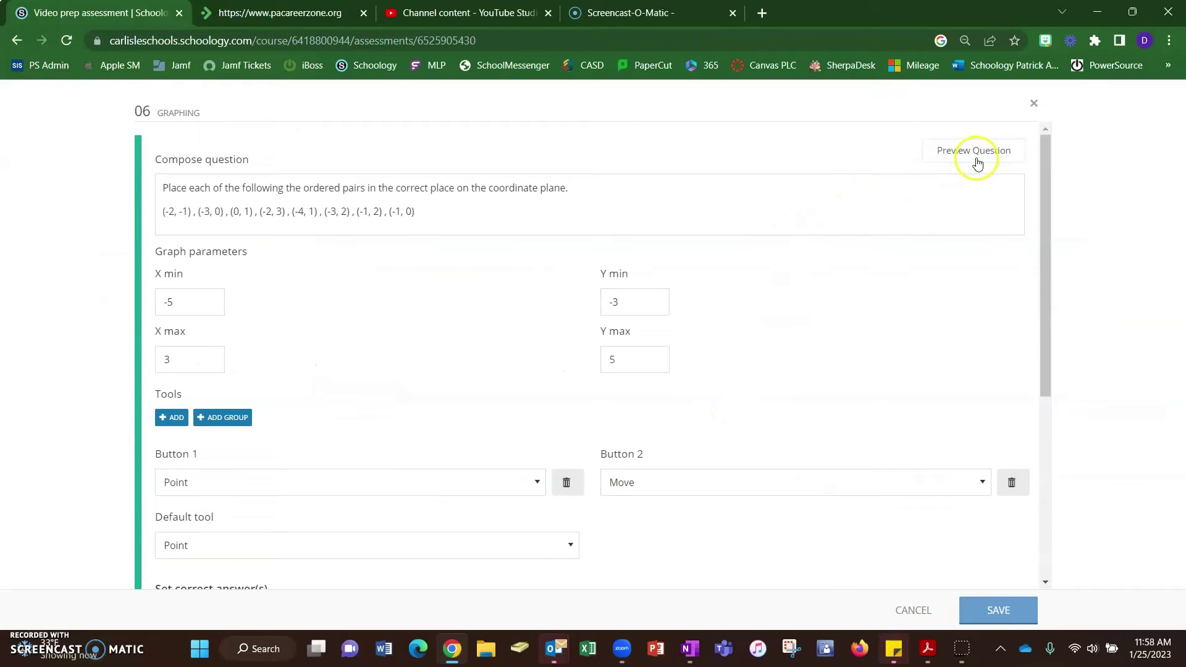
{"action": "left_click", "coordinate": [971, 152]}
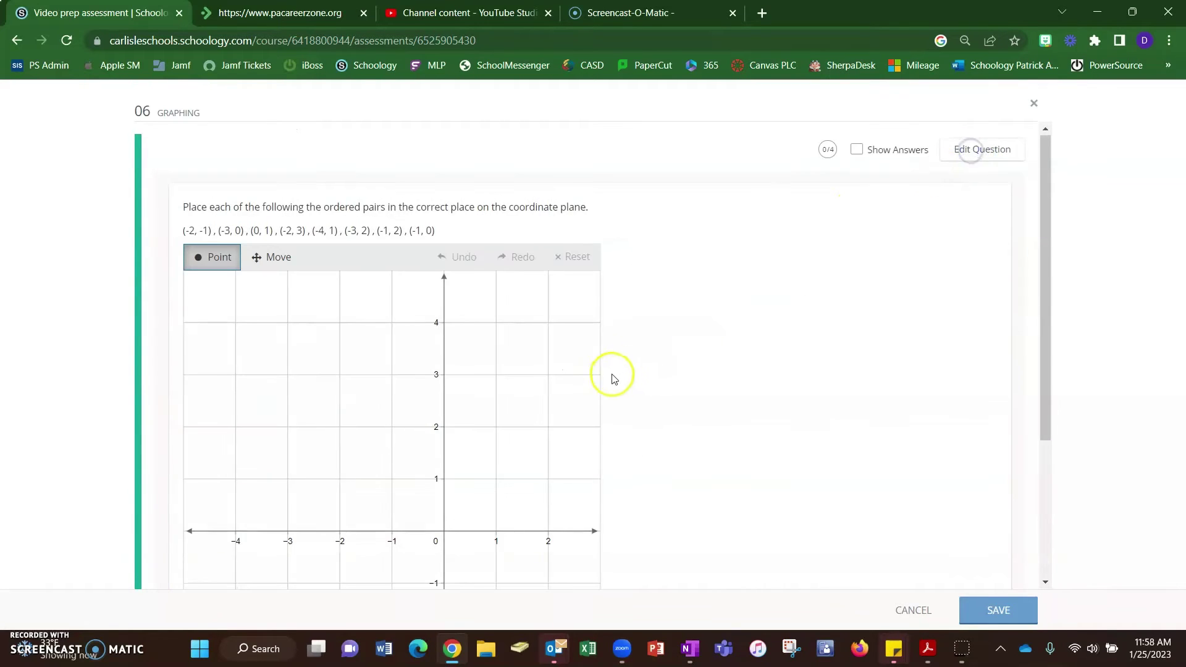
{"action": "scroll", "coordinate": [560, 354], "scroll_direction": "down", "scroll_amount": 1}
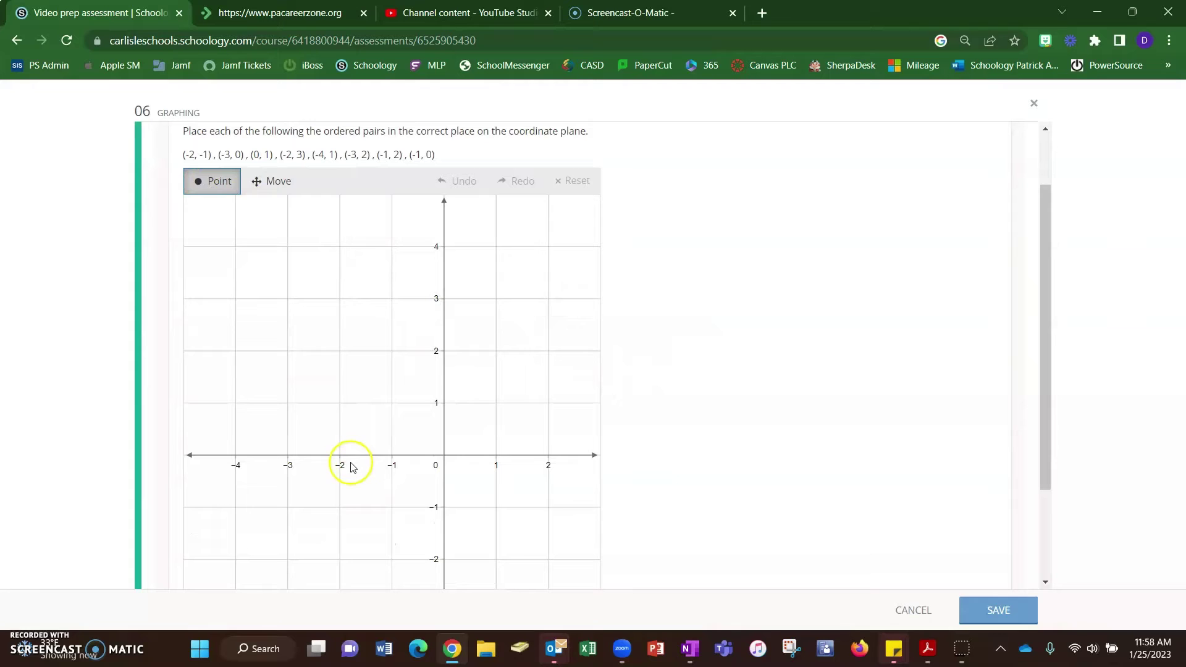
- Plot (-2, -1) in the preview, then return to editing and close without changes
{"action": "left_click", "coordinate": [342, 505]}
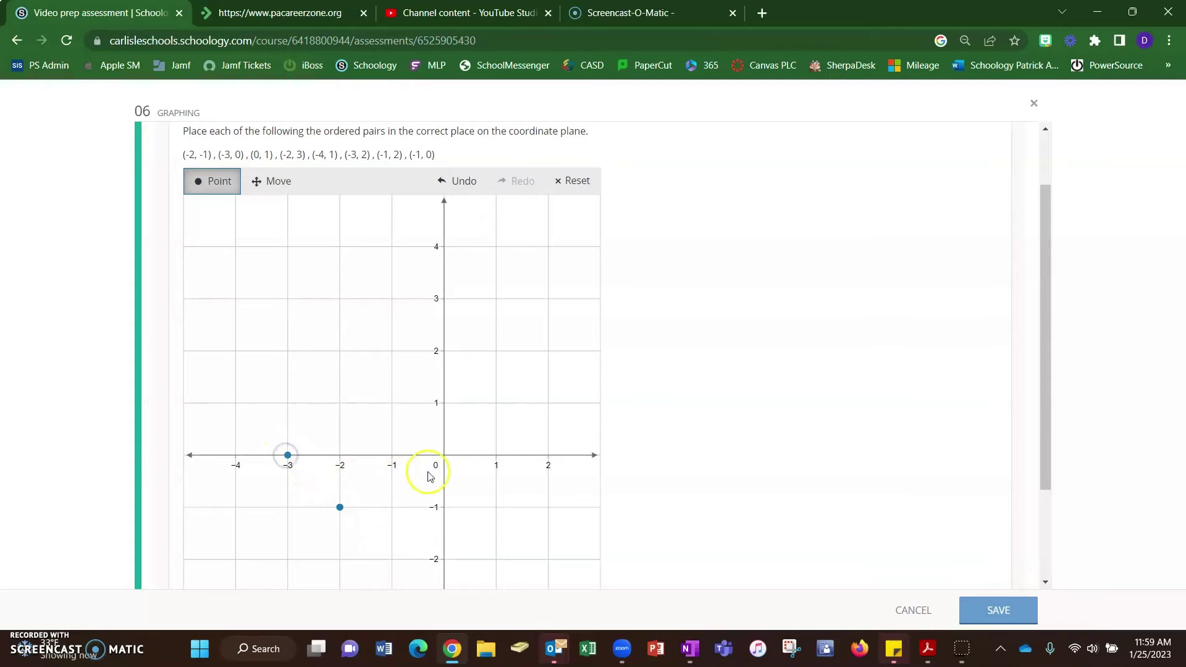
{"action": "scroll", "coordinate": [476, 427], "scroll_direction": "up", "scroll_amount": 2}
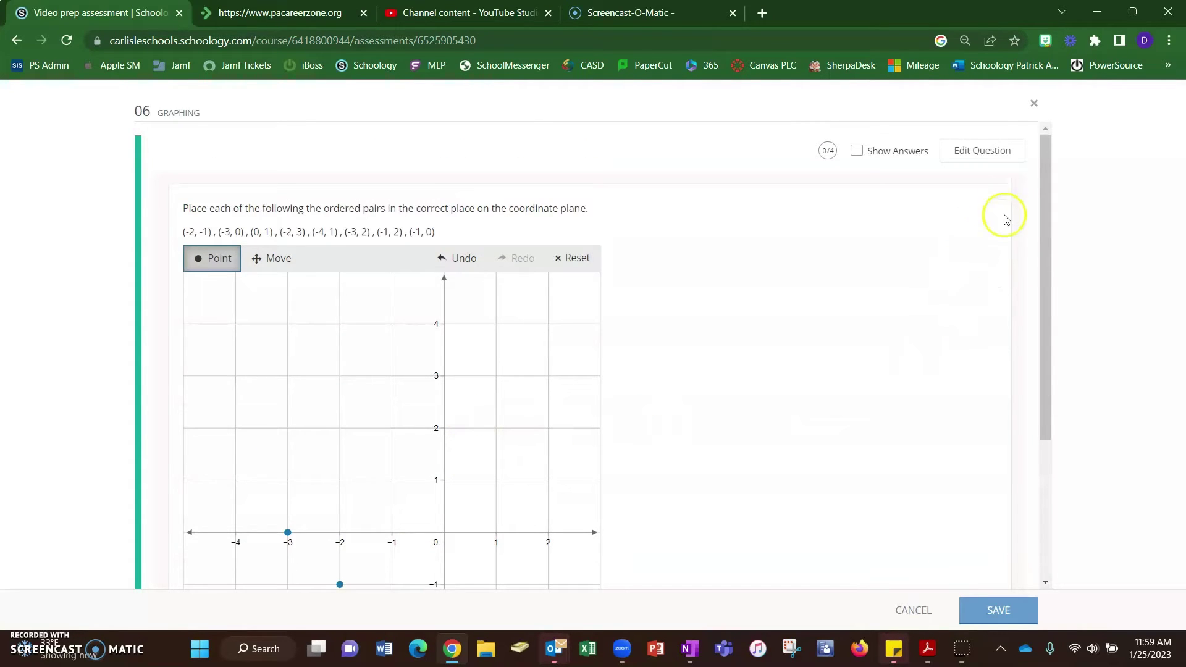
{"action": "left_click", "coordinate": [983, 152]}
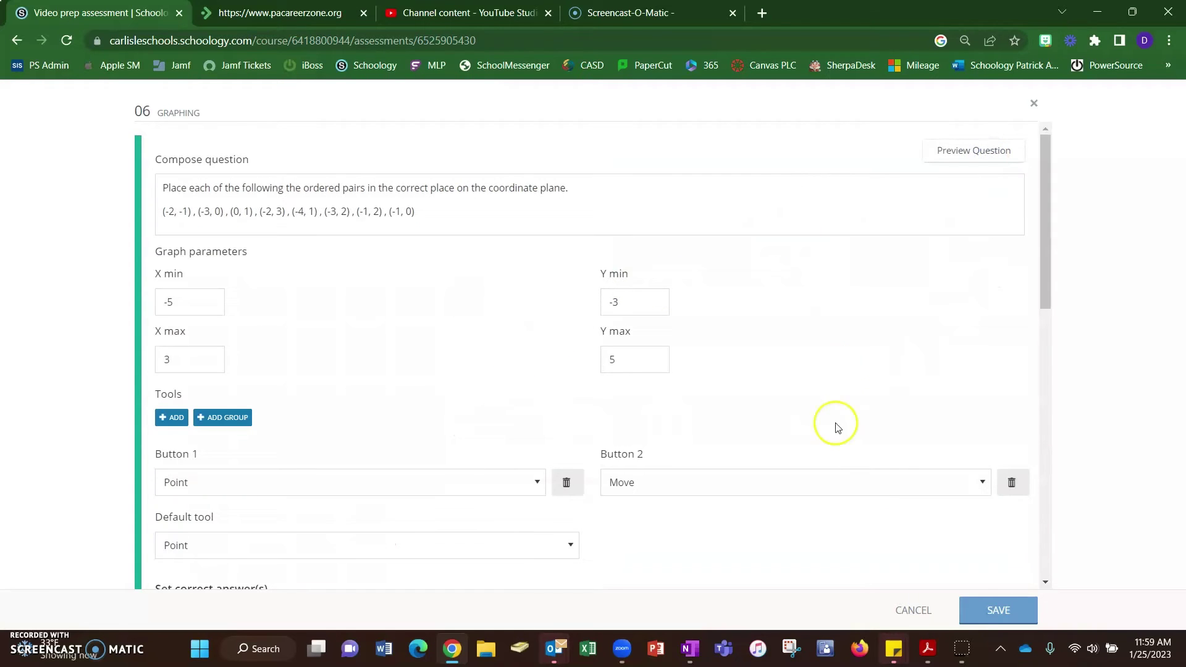
{"action": "left_click", "coordinate": [913, 610]}
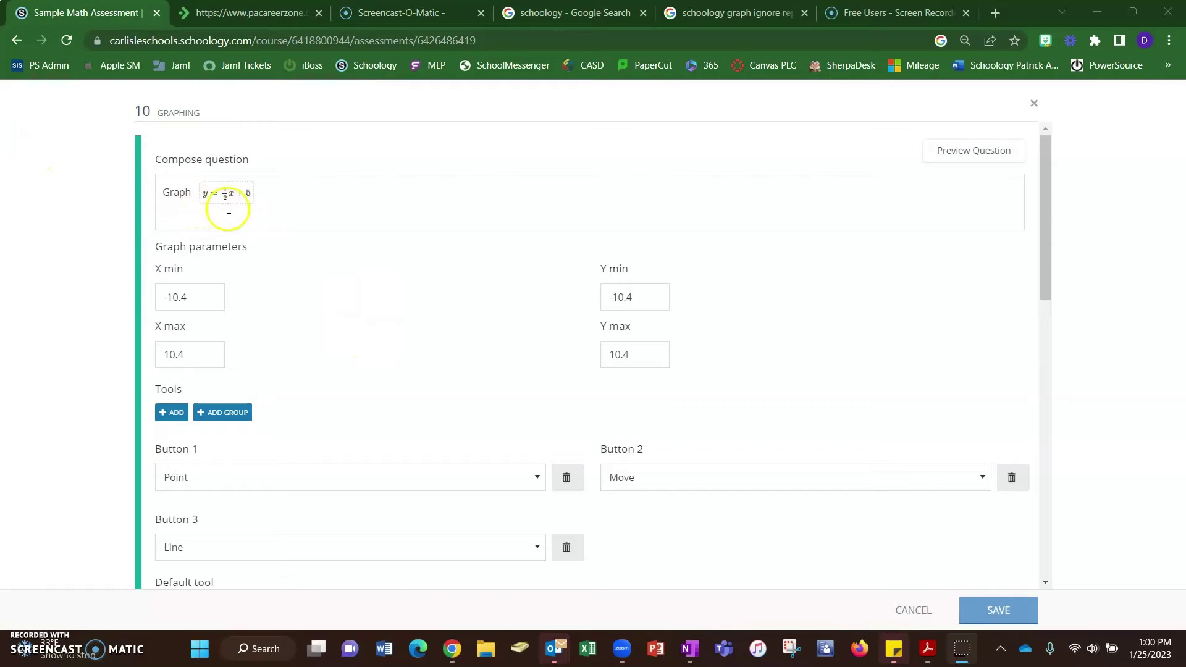
{"action": "scroll", "coordinate": [244, 213], "scroll_direction": "down", "scroll_amount": 3}
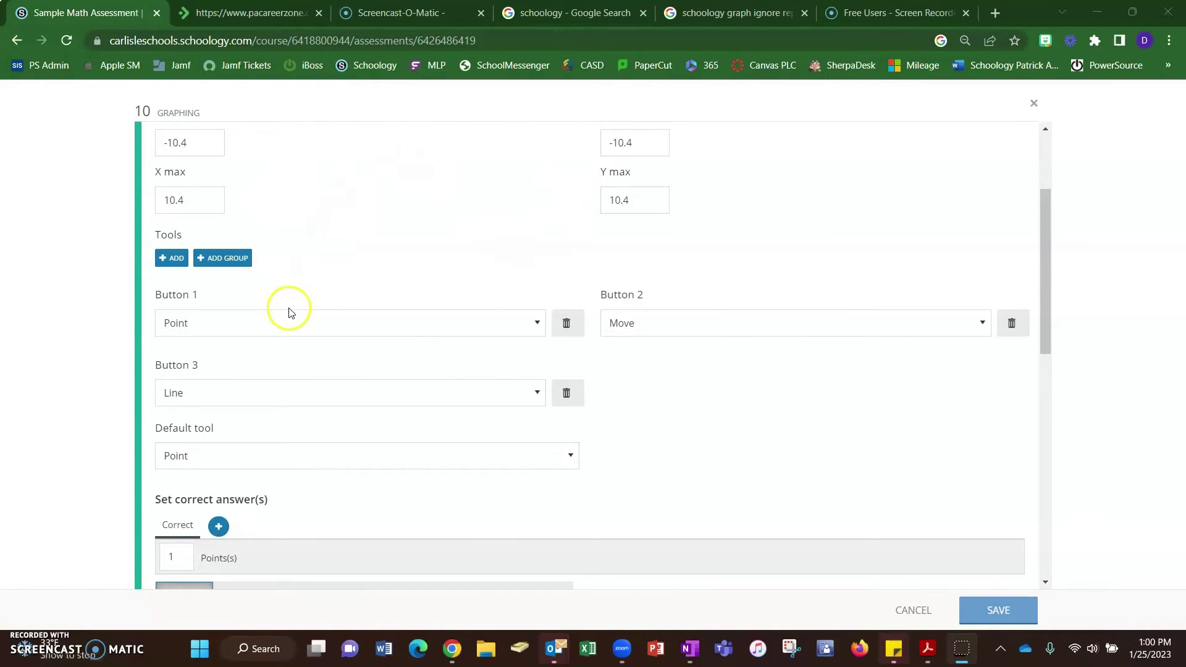
{"action": "scroll", "coordinate": [266, 306], "scroll_direction": "down", "scroll_amount": 1}
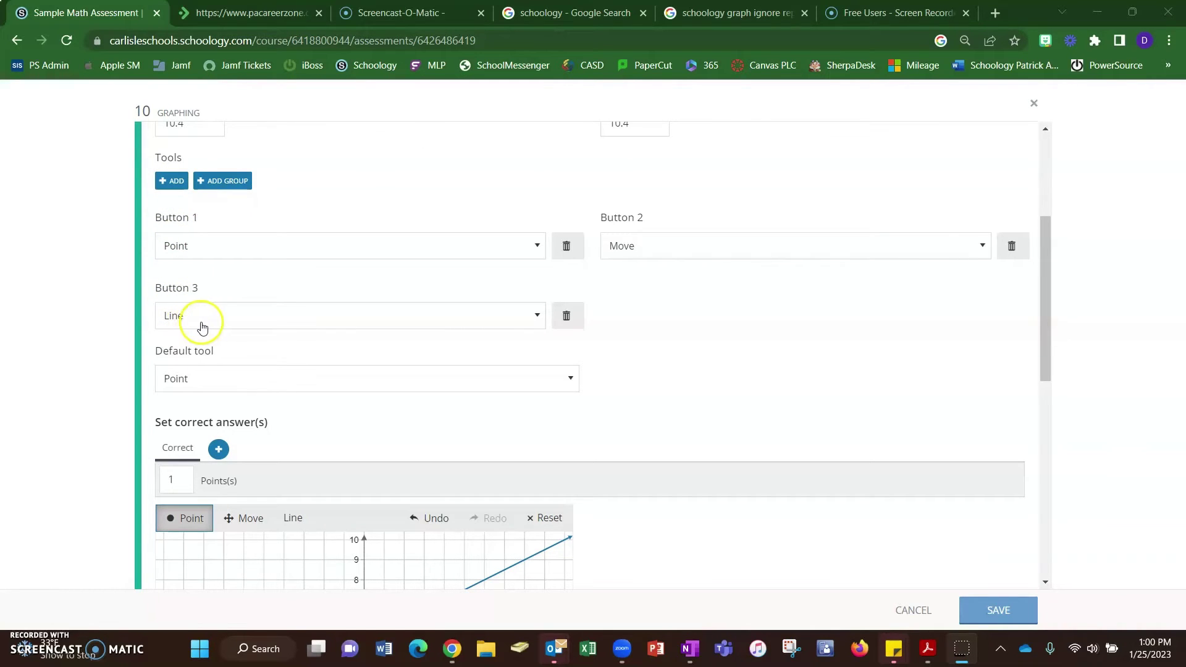
{"action": "scroll", "coordinate": [208, 324], "scroll_direction": "down", "scroll_amount": 4}
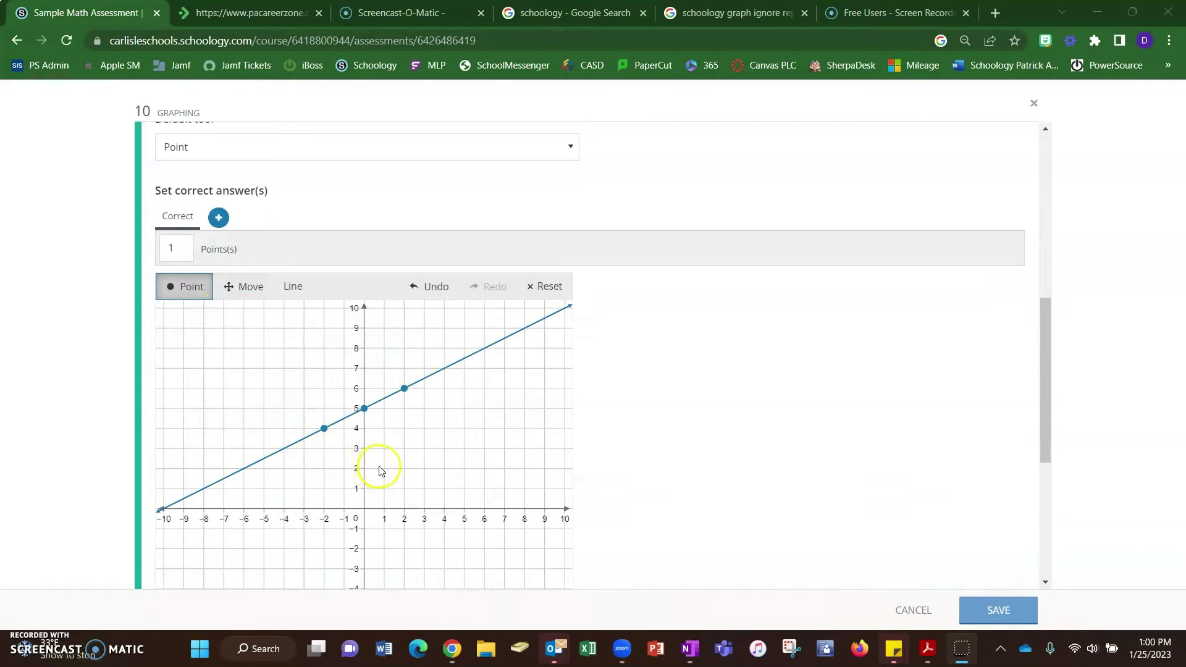
{"action": "scroll", "coordinate": [380, 471], "scroll_direction": "down", "scroll_amount": 5}
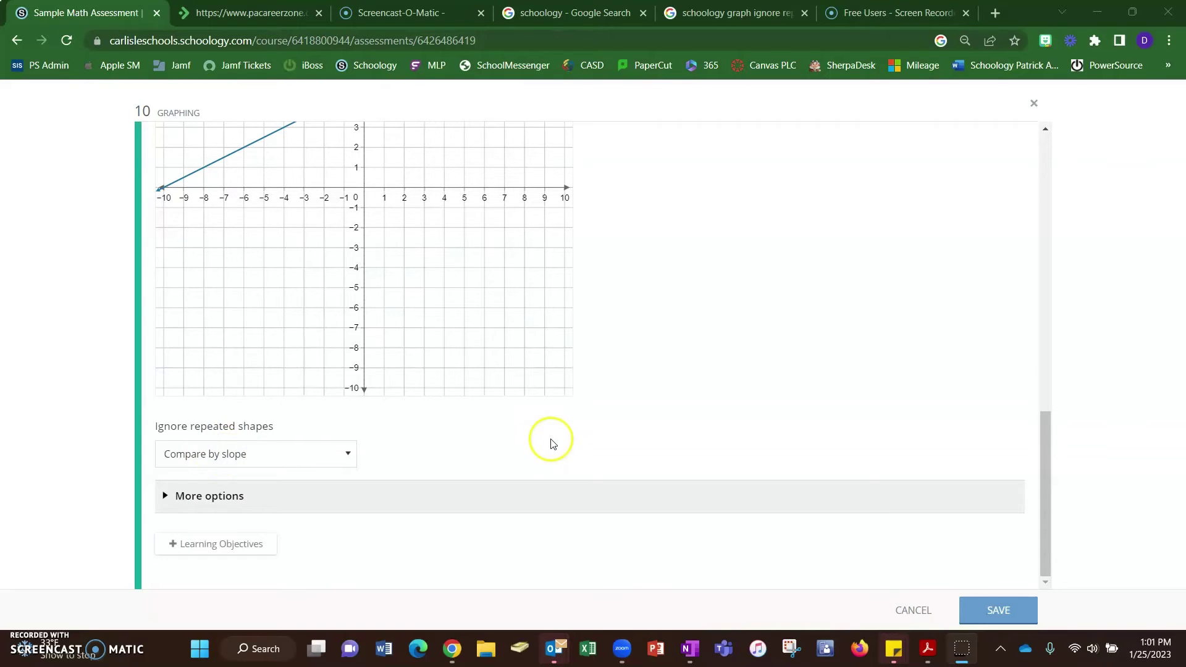
{"action": "scroll", "coordinate": [819, 368], "scroll_direction": "up", "scroll_amount": 12}
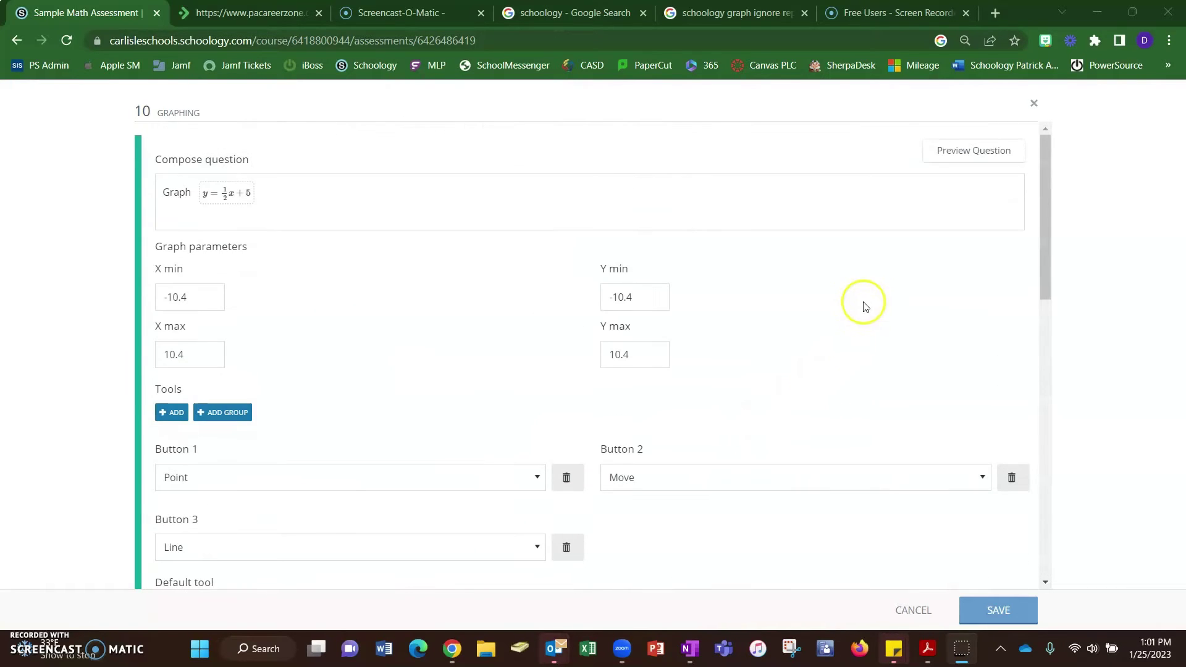
- In question 10's preview, plot (2, 6) and draw the line through (0, 5) and (2, 6)
{"action": "left_click", "coordinate": [998, 152]}
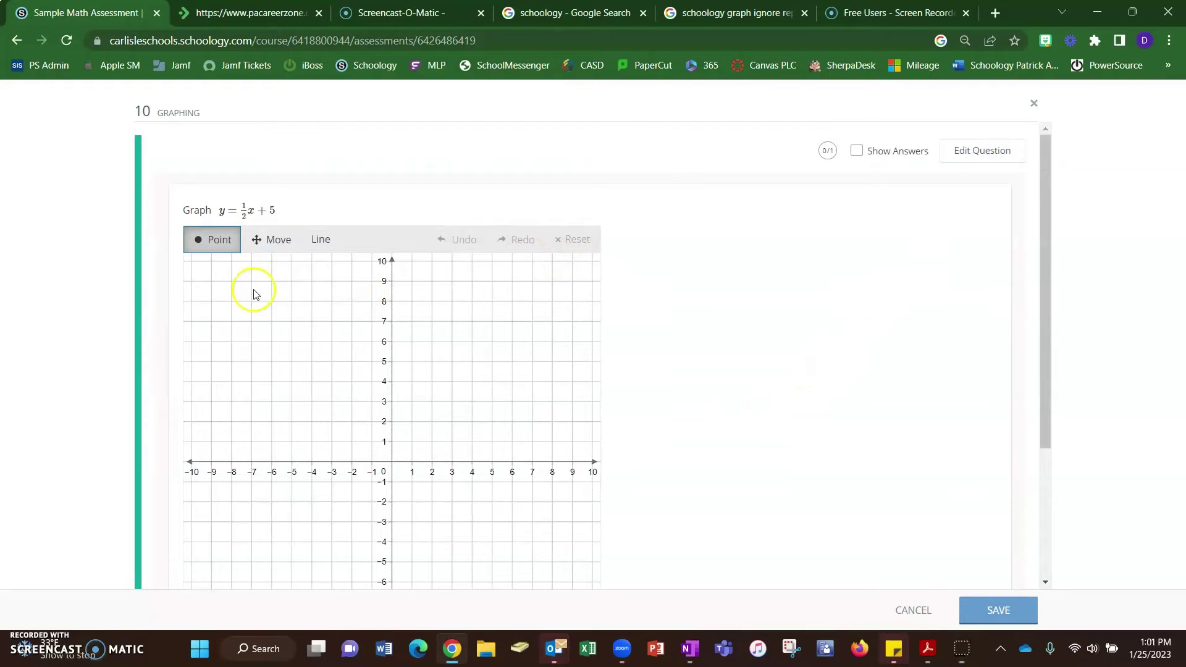
{"action": "scroll", "coordinate": [235, 319], "scroll_direction": "down", "scroll_amount": 2}
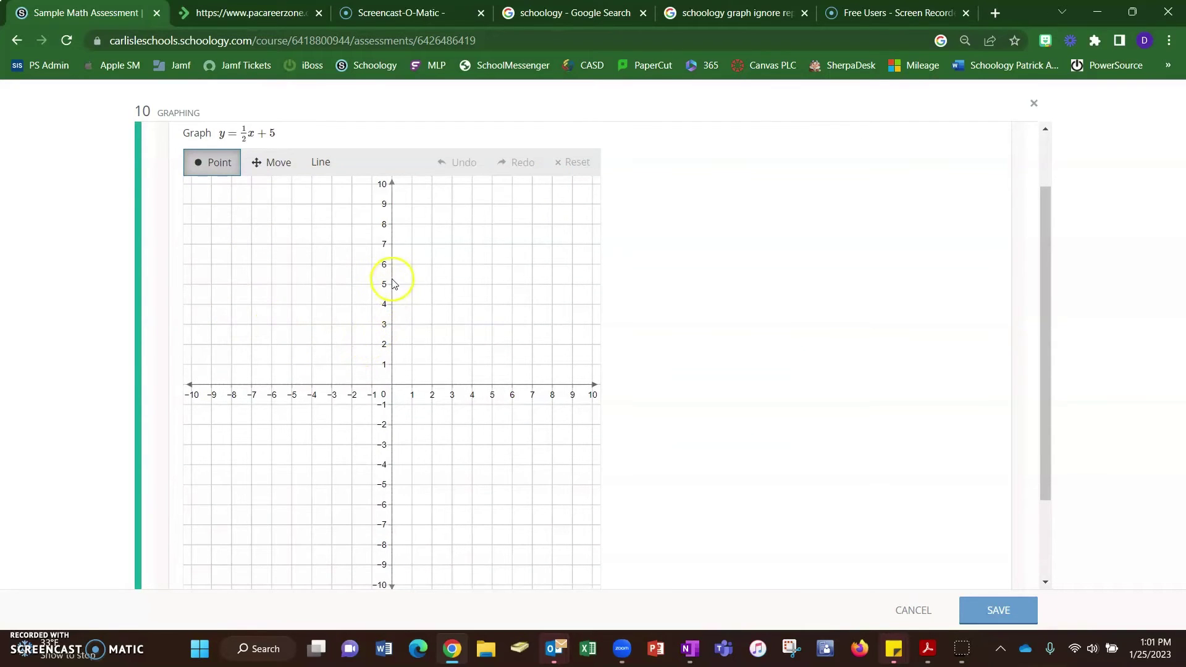
{"action": "left_click", "coordinate": [430, 265]}
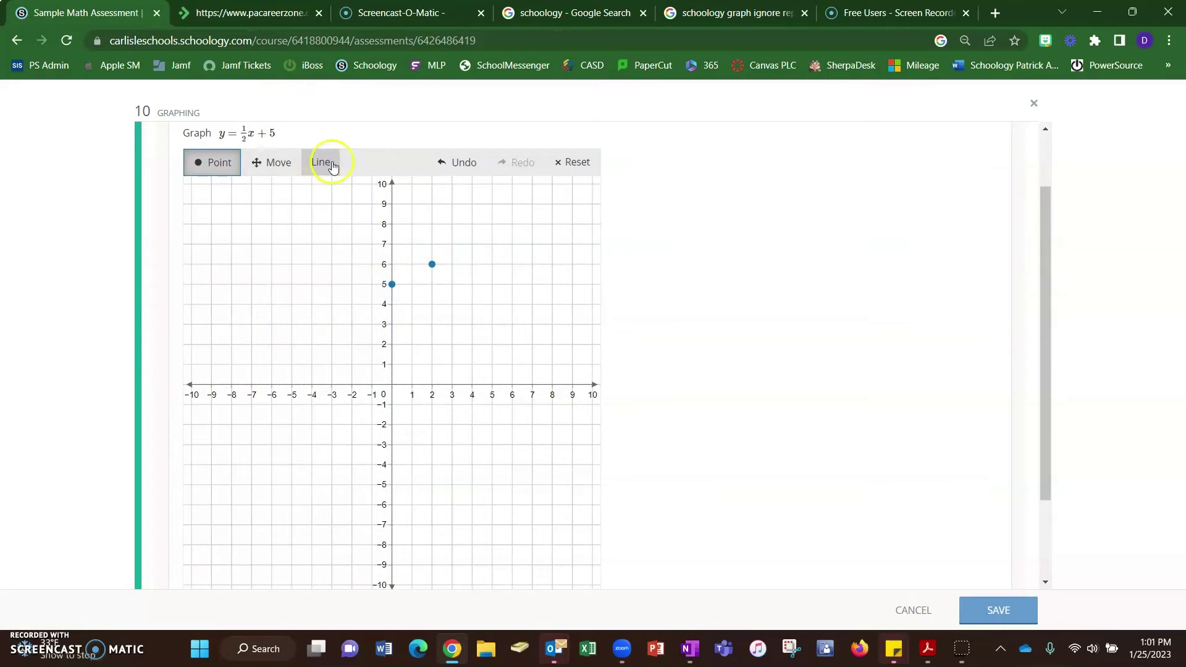
{"action": "left_click", "coordinate": [320, 162]}
{"action": "left_click", "coordinate": [432, 265]}
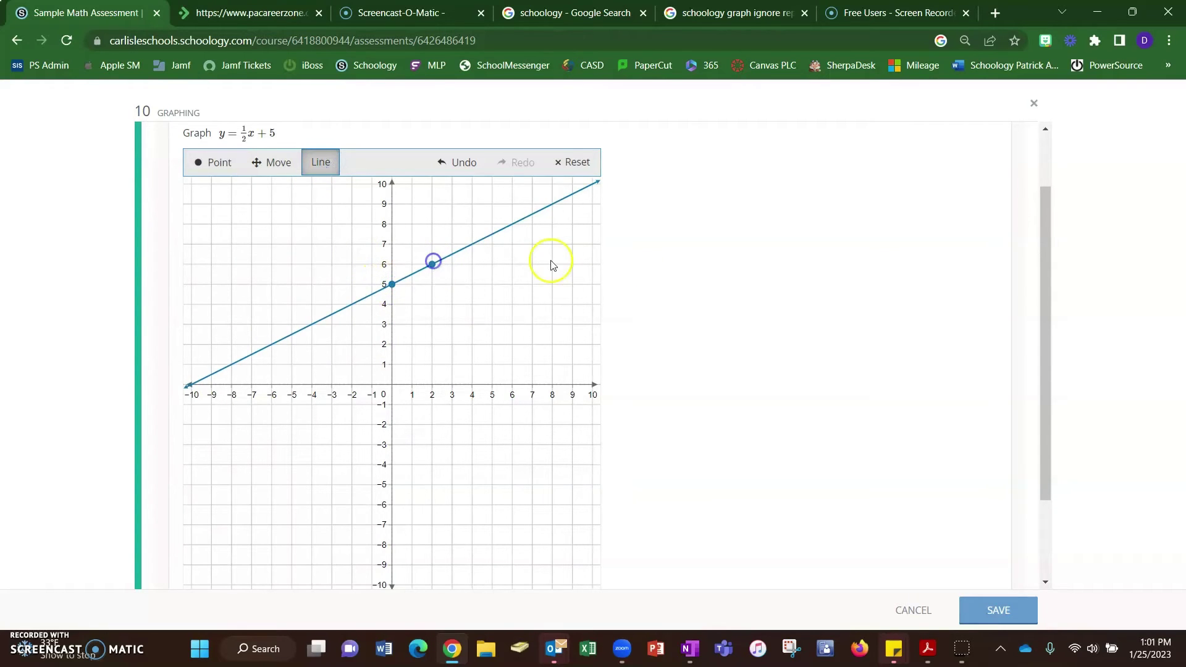
{"action": "scroll", "coordinate": [742, 279], "scroll_direction": "up", "scroll_amount": 1}
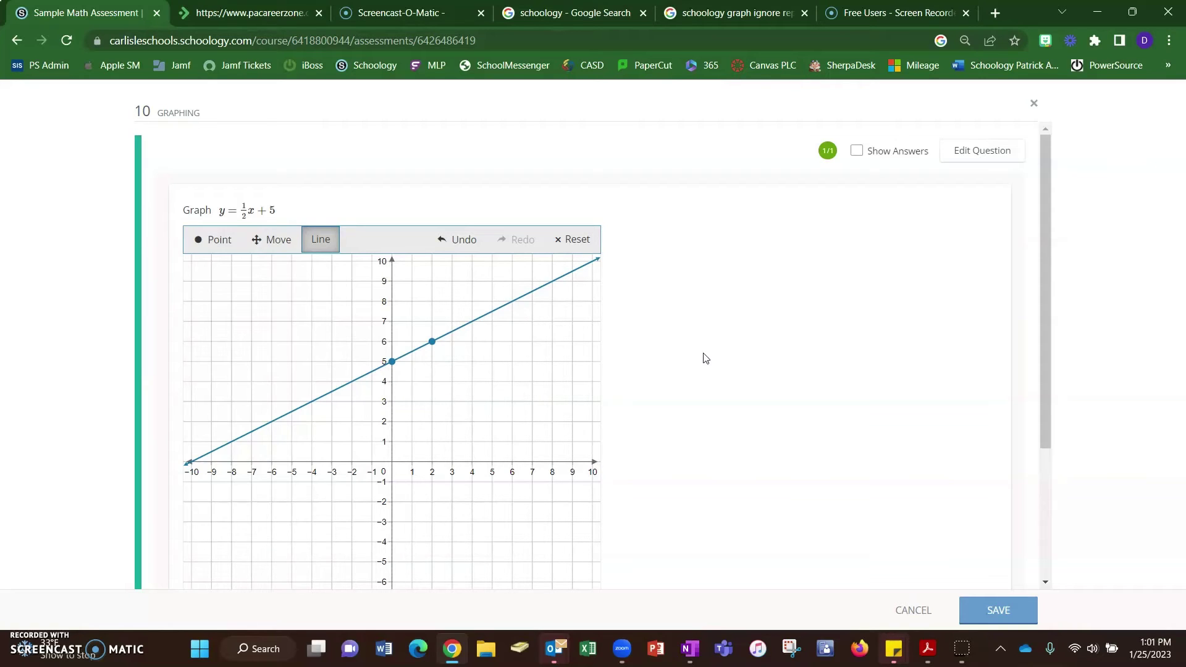
- Expand More options to show auto scoring enabled with penalty and minimum score 0
{"action": "scroll", "coordinate": [705, 359], "scroll_direction": "down", "scroll_amount": 2}
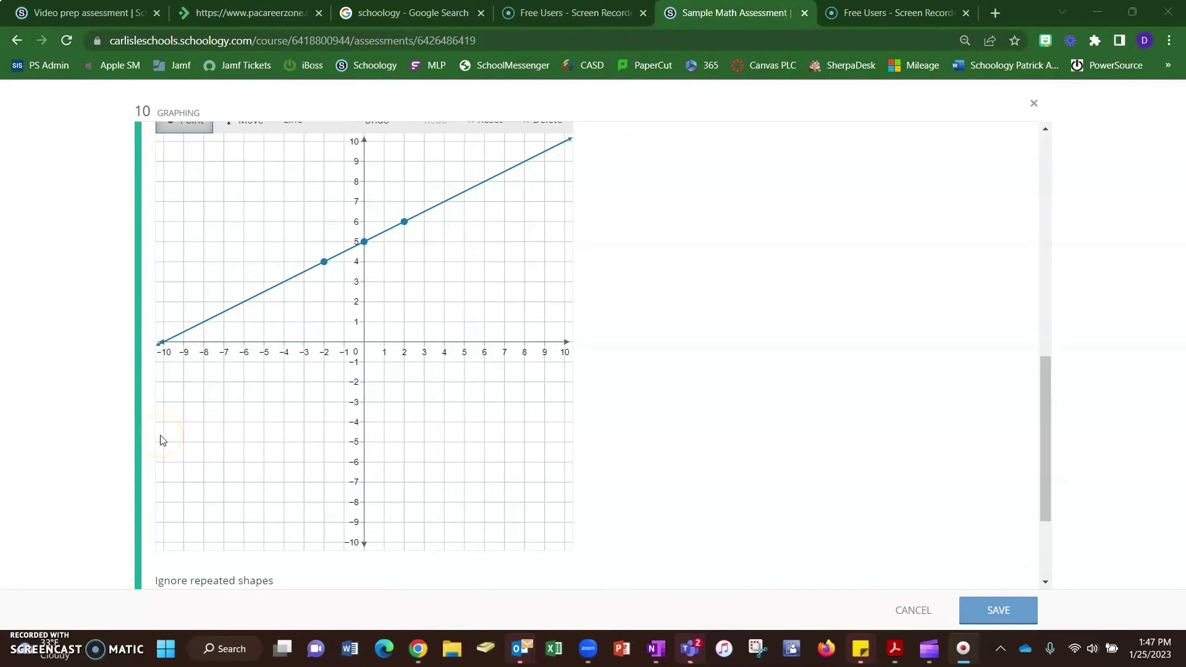
{"action": "scroll", "coordinate": [162, 436], "scroll_direction": "down", "scroll_amount": 1}
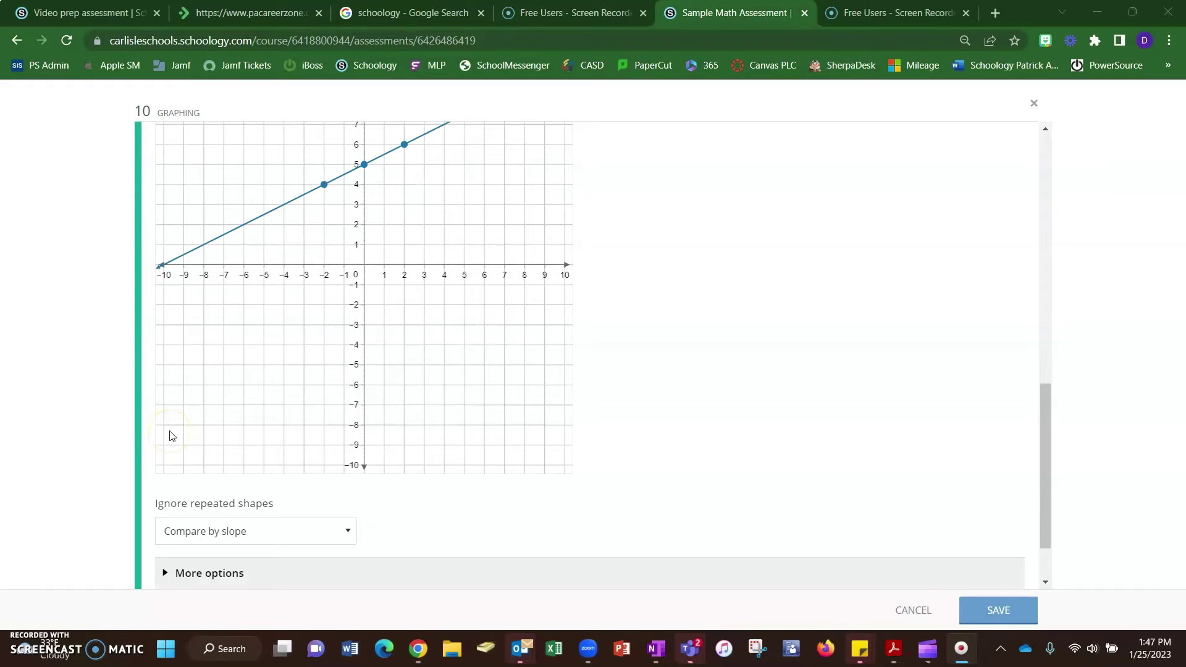
{"action": "scroll", "coordinate": [172, 436], "scroll_direction": "down", "scroll_amount": 1}
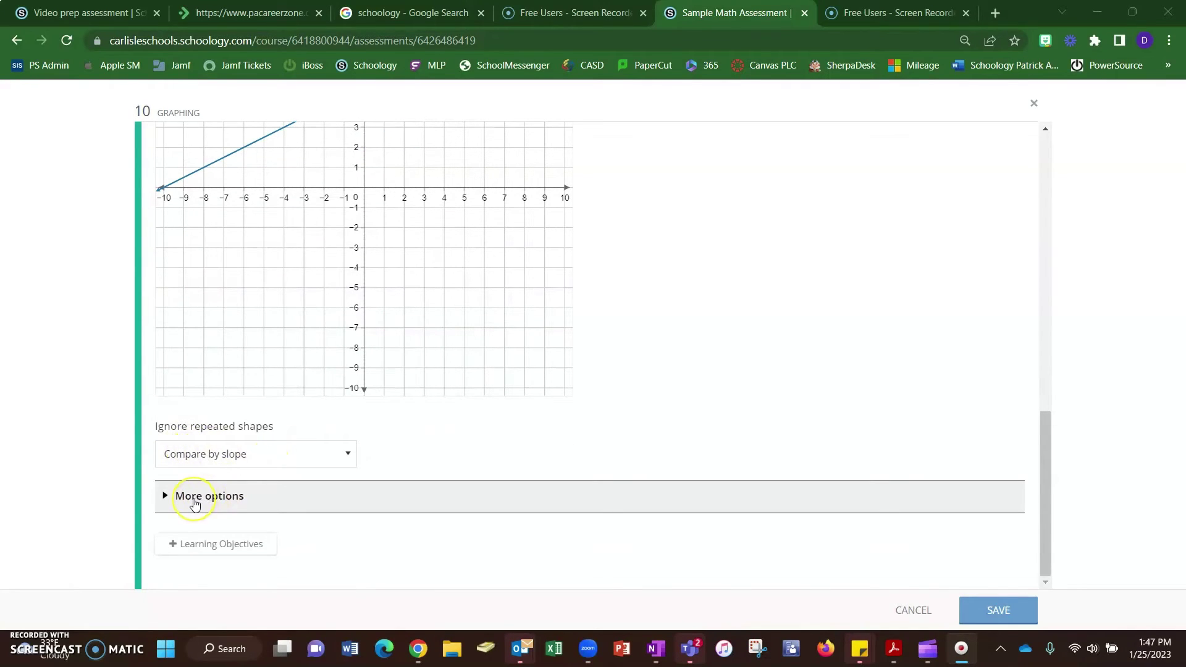
{"action": "left_click", "coordinate": [195, 502]}
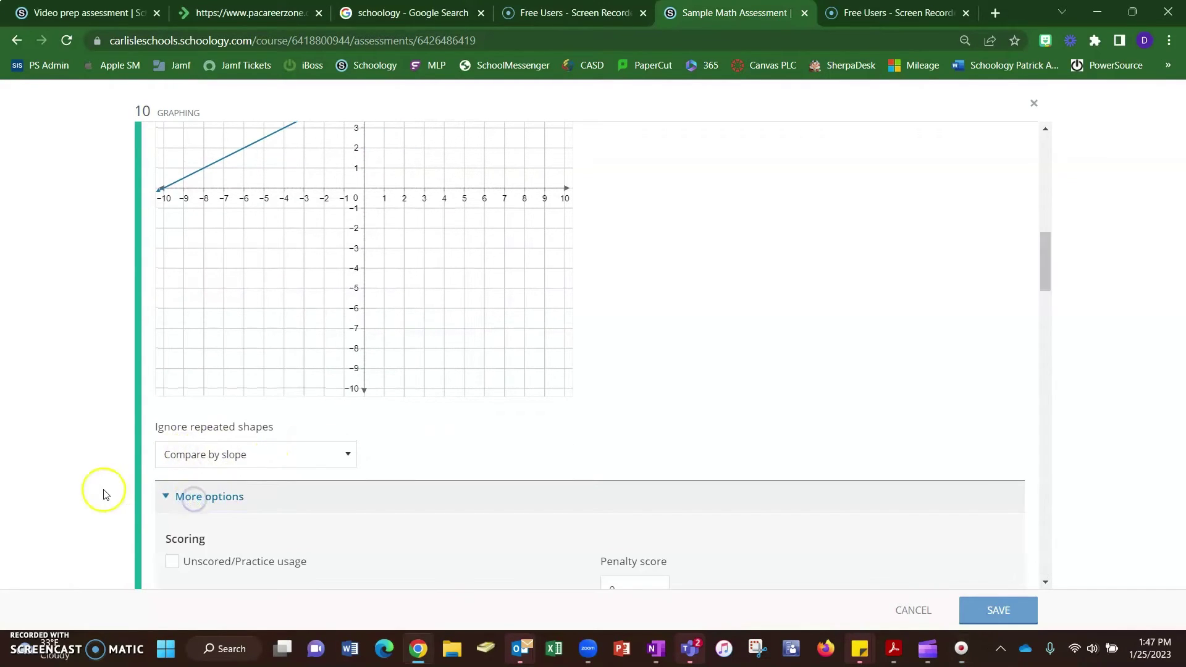
{"action": "scroll", "coordinate": [389, 461], "scroll_direction": "down", "scroll_amount": 2}
{"action": "scroll", "coordinate": [389, 461], "scroll_direction": "down", "scroll_amount": 1}
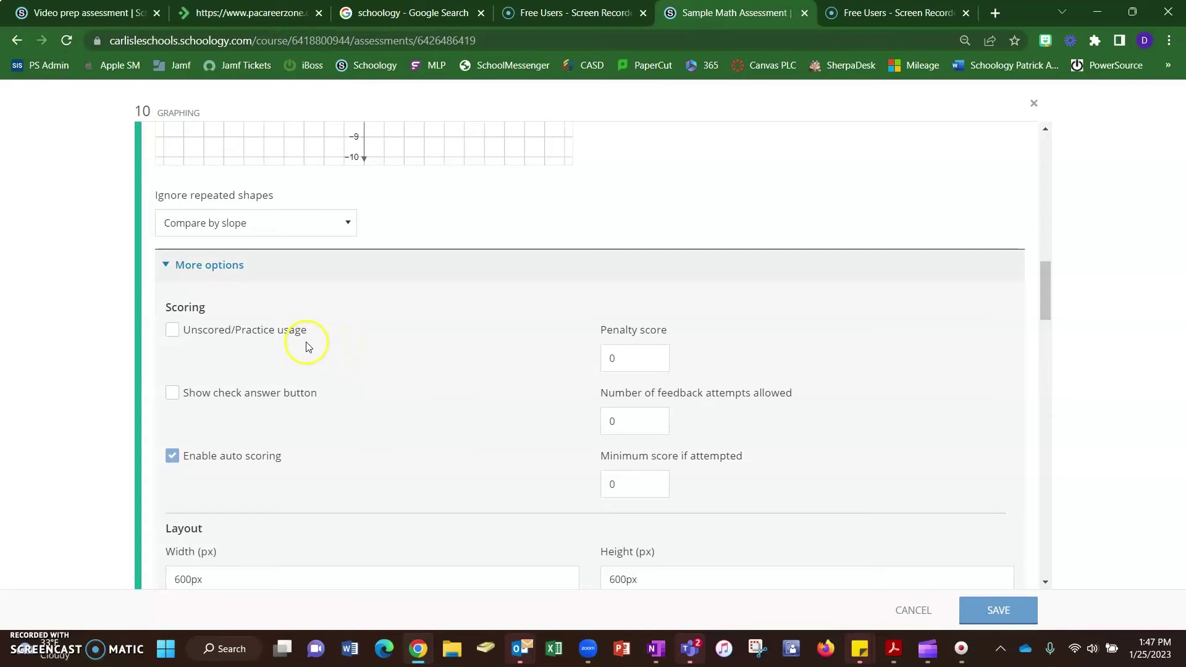
{"action": "scroll", "coordinate": [321, 344], "scroll_direction": "down", "scroll_amount": 1}
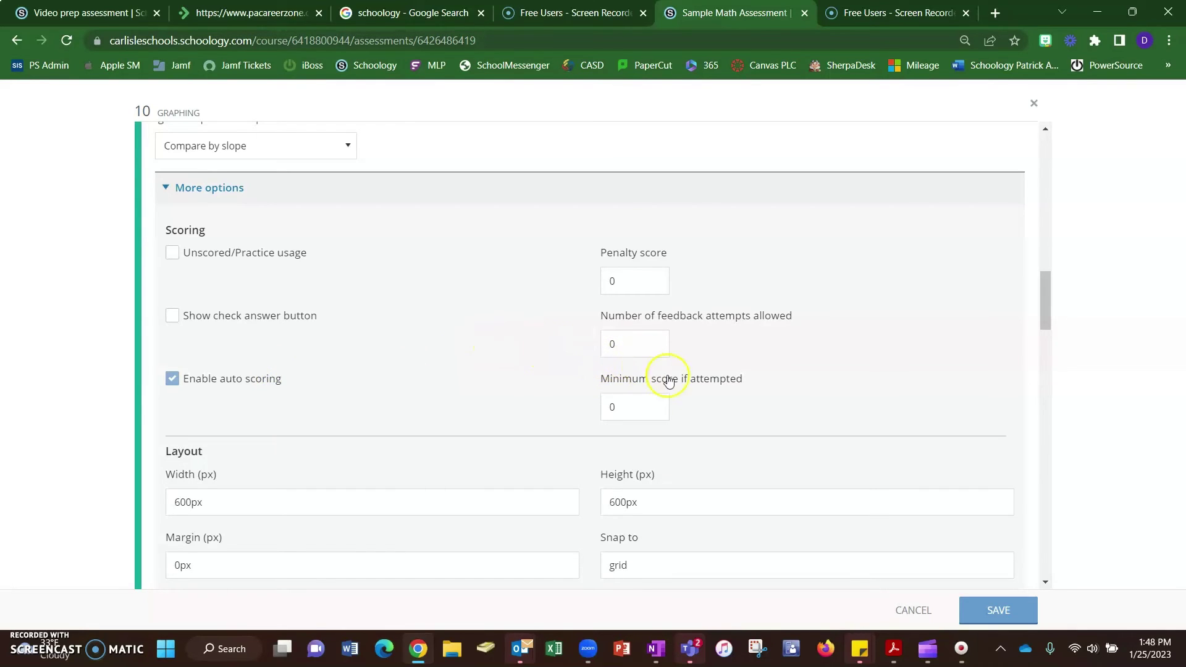
{"action": "scroll", "coordinate": [783, 392], "scroll_direction": "down", "scroll_amount": 1}
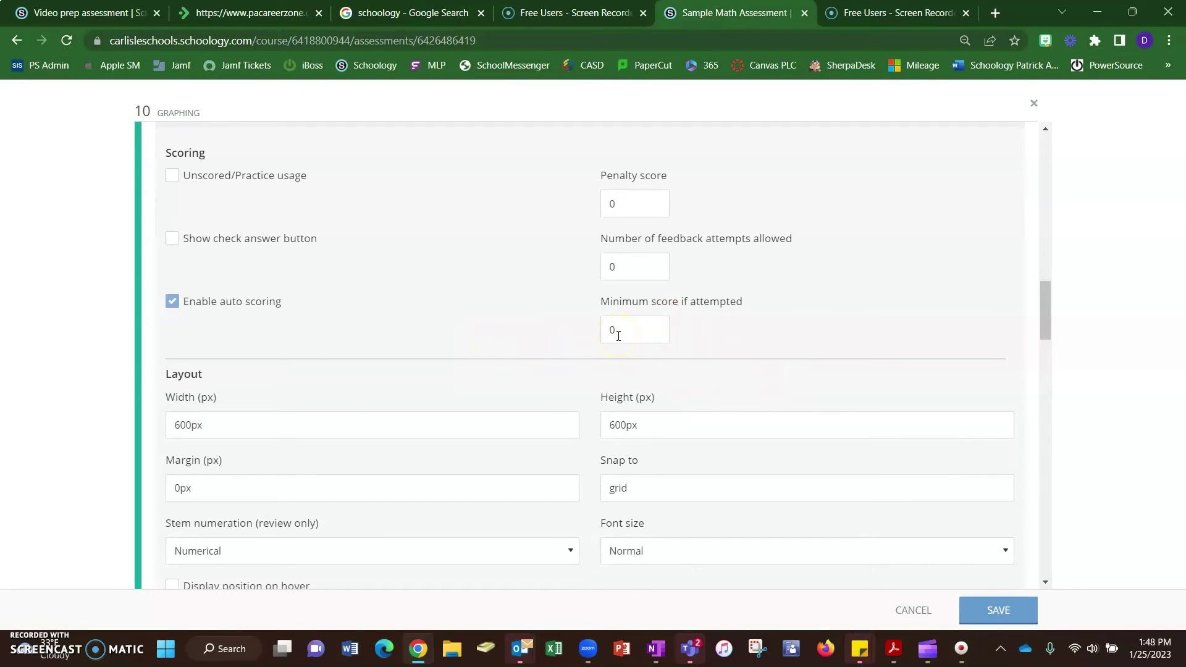
{"action": "scroll", "coordinate": [619, 336], "scroll_direction": "down", "scroll_amount": 2}
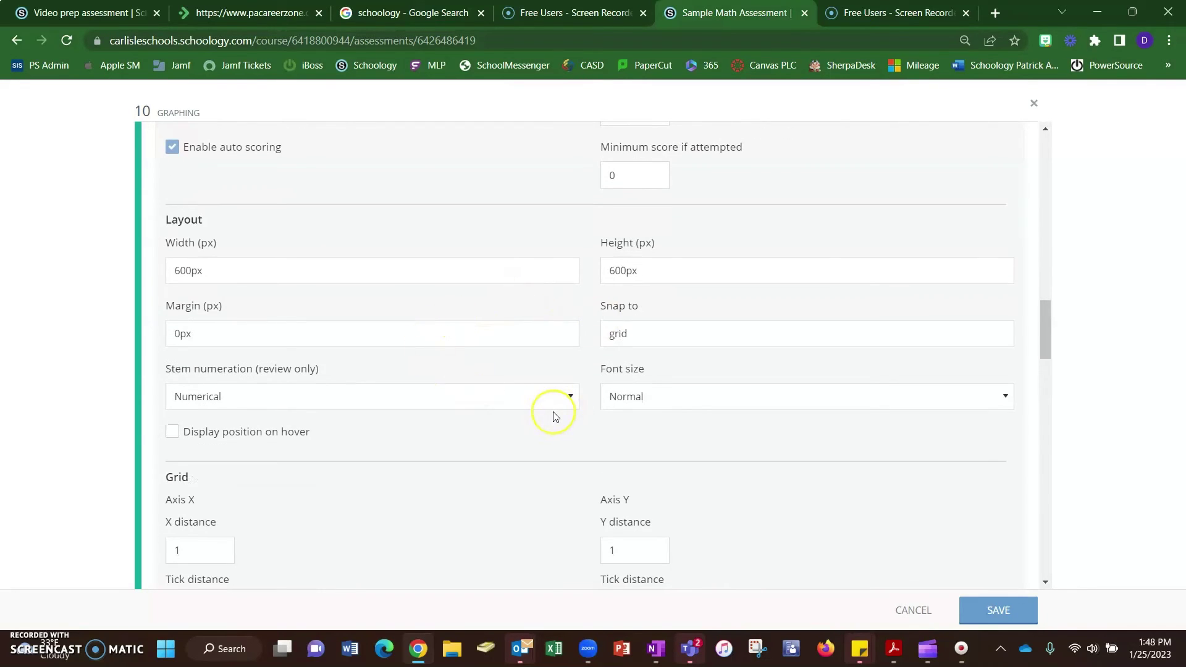
{"action": "scroll", "coordinate": [492, 331], "scroll_direction": "down", "scroll_amount": 4}
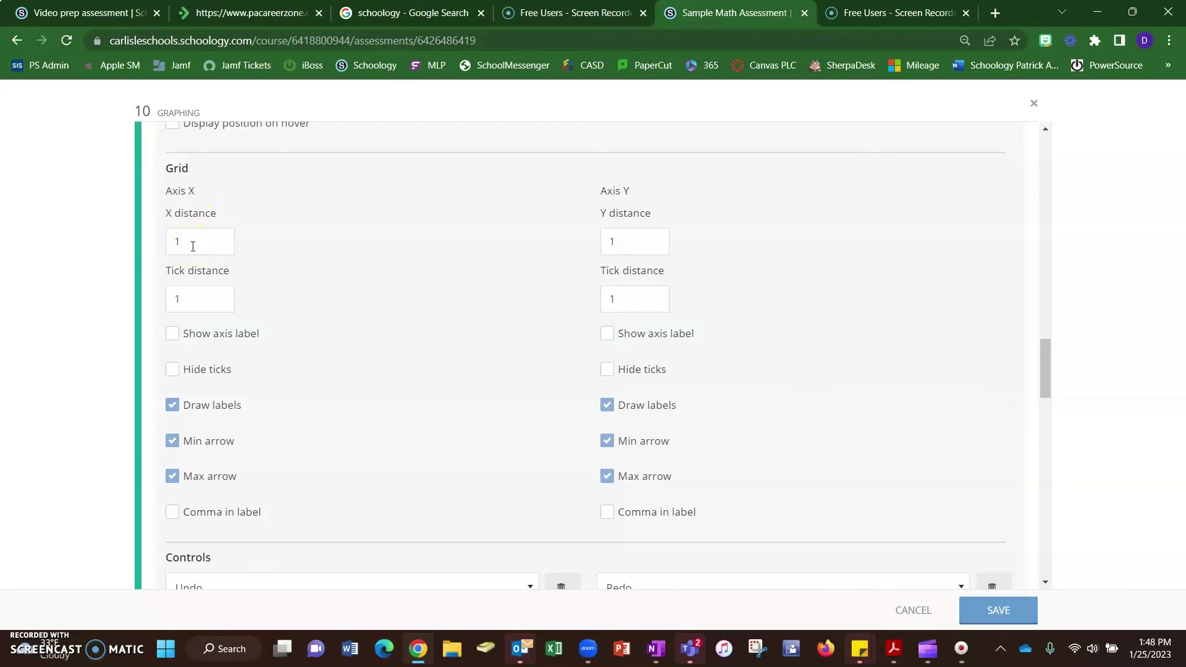
{"action": "left_click", "coordinate": [191, 301]}
{"action": "scroll", "coordinate": [192, 301], "scroll_direction": "down", "scroll_amount": 1}
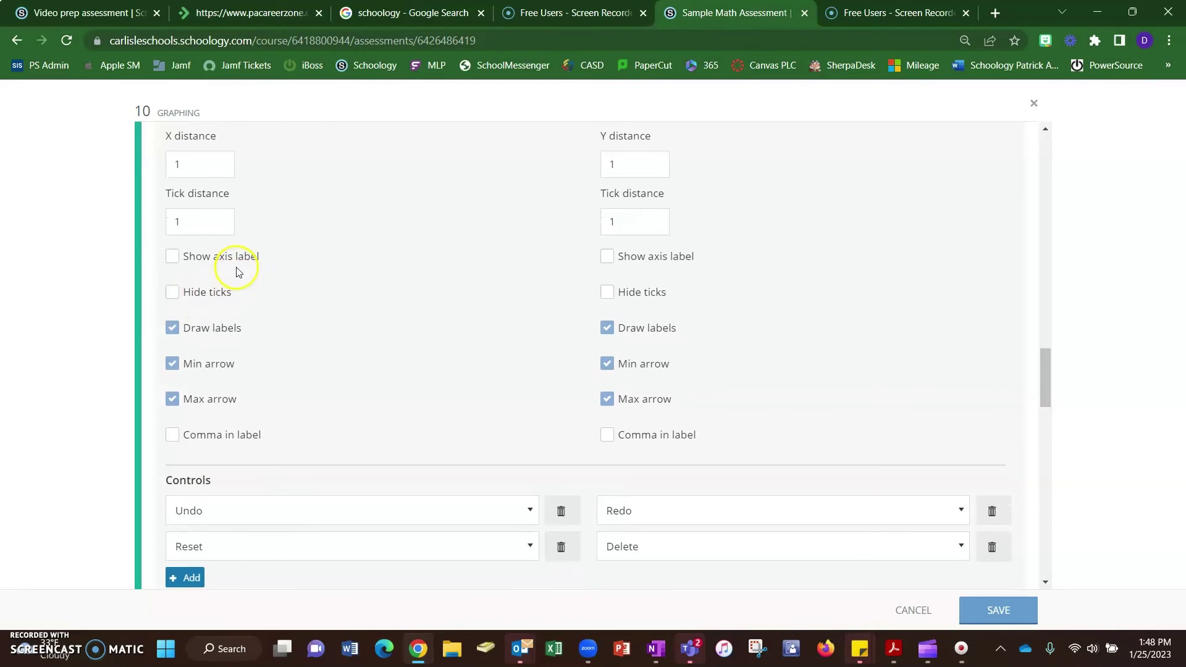
{"action": "scroll", "coordinate": [344, 321], "scroll_direction": "down", "scroll_amount": 1}
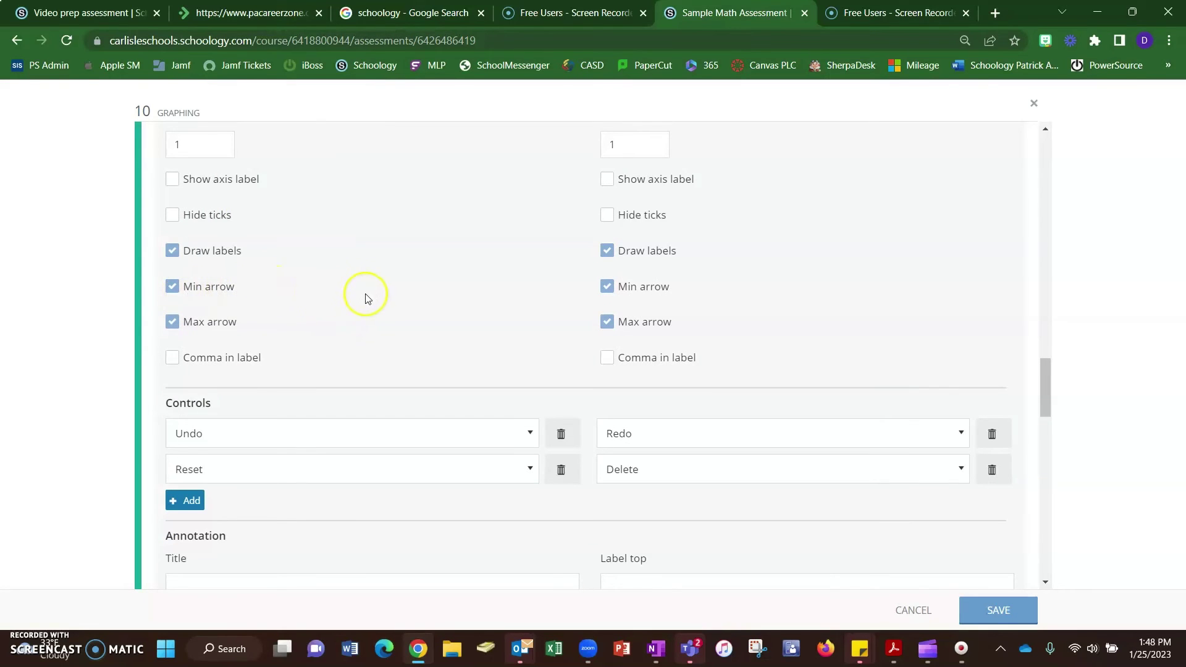
{"action": "scroll", "coordinate": [349, 310], "scroll_direction": "down", "scroll_amount": 1}
{"action": "scroll", "coordinate": [538, 406], "scroll_direction": "down", "scroll_amount": 1}
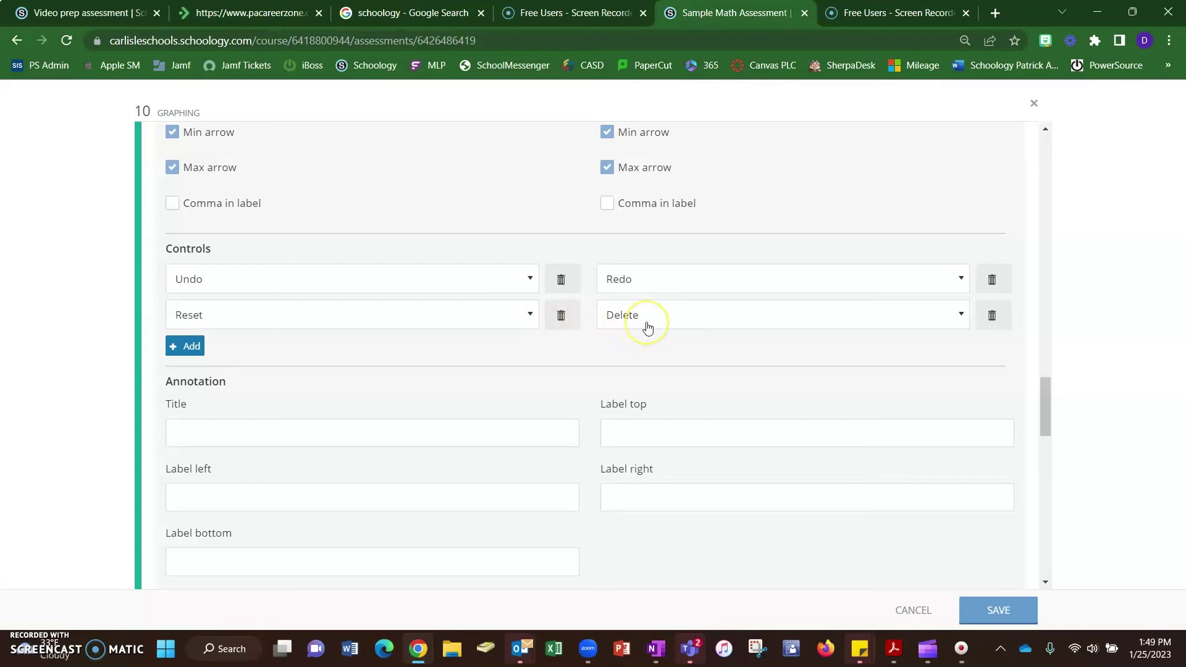
{"action": "scroll", "coordinate": [647, 327], "scroll_direction": "down", "scroll_amount": 2}
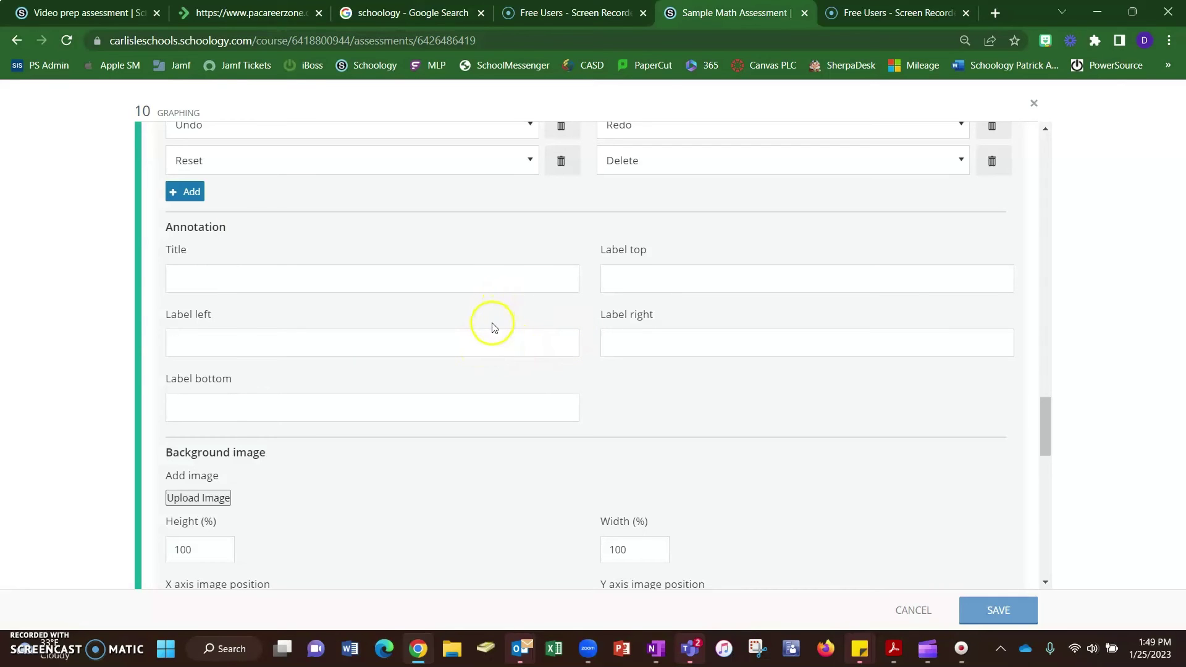
{"action": "scroll", "coordinate": [490, 324], "scroll_direction": "down", "scroll_amount": 2}
{"action": "scroll", "coordinate": [500, 337], "scroll_direction": "down", "scroll_amount": 1}
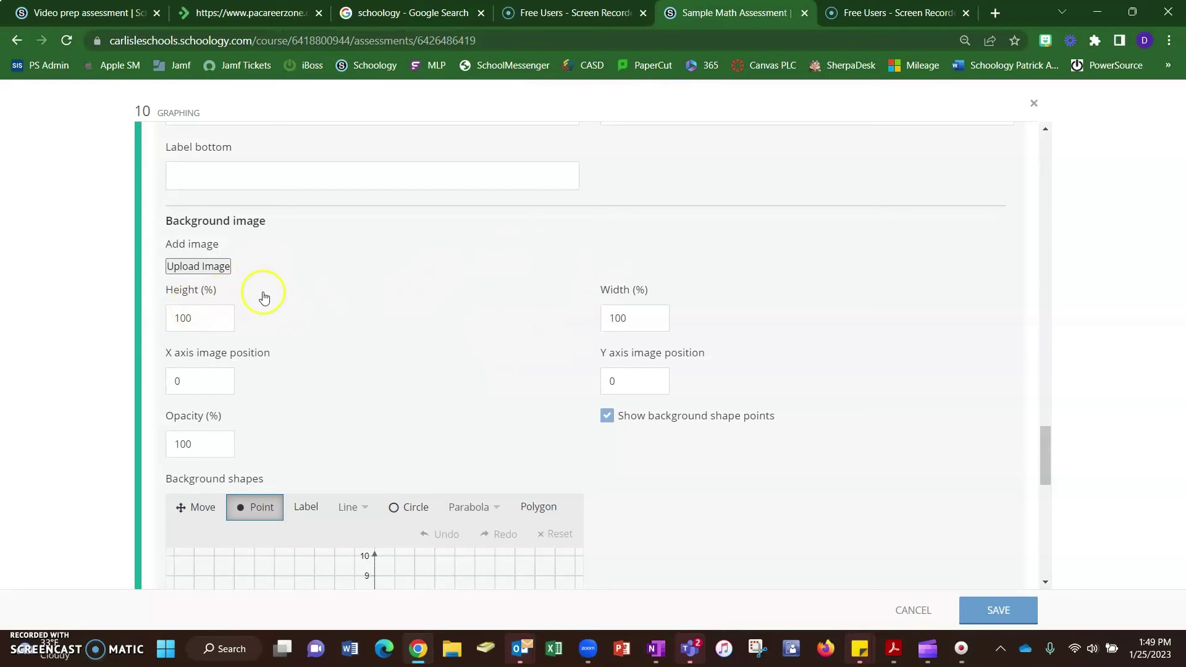
{"action": "scroll", "coordinate": [270, 306], "scroll_direction": "down", "scroll_amount": 1}
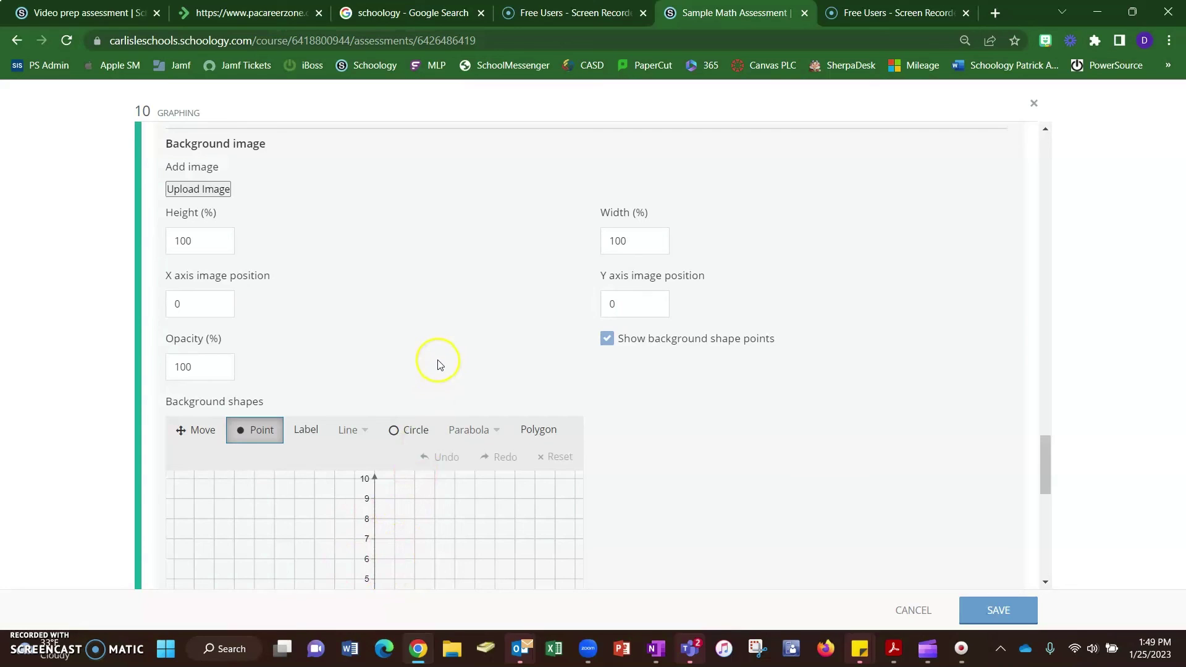
{"action": "scroll", "coordinate": [440, 362], "scroll_direction": "down", "scroll_amount": 2}
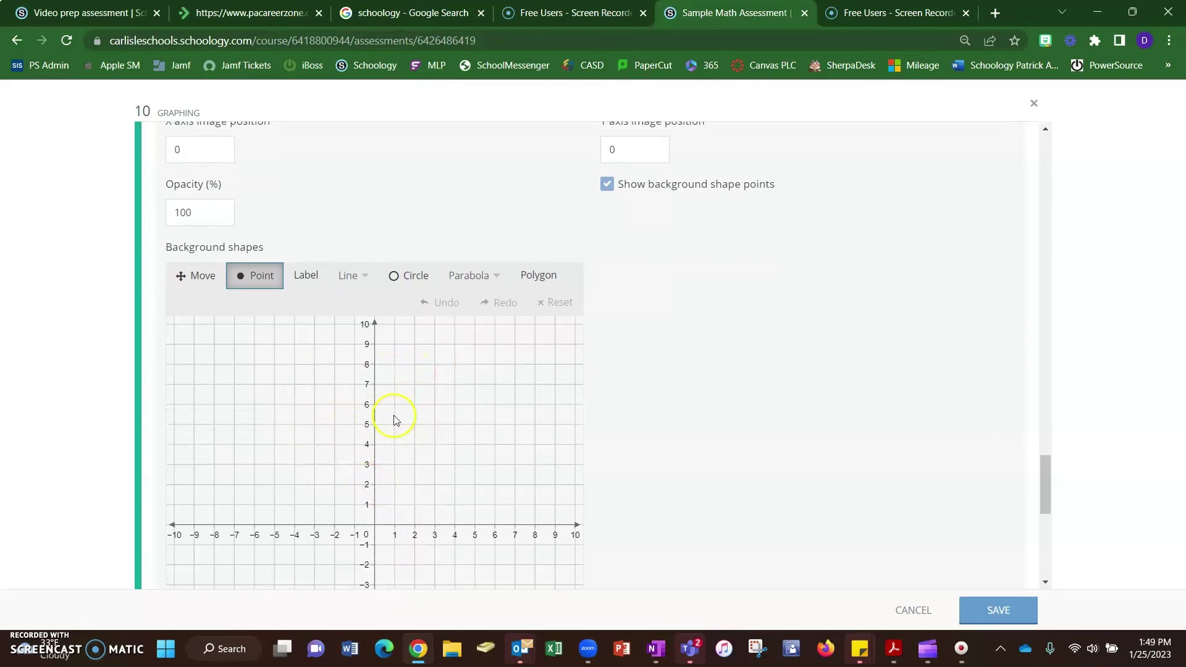
{"action": "scroll", "coordinate": [502, 222], "scroll_direction": "up", "scroll_amount": 2}
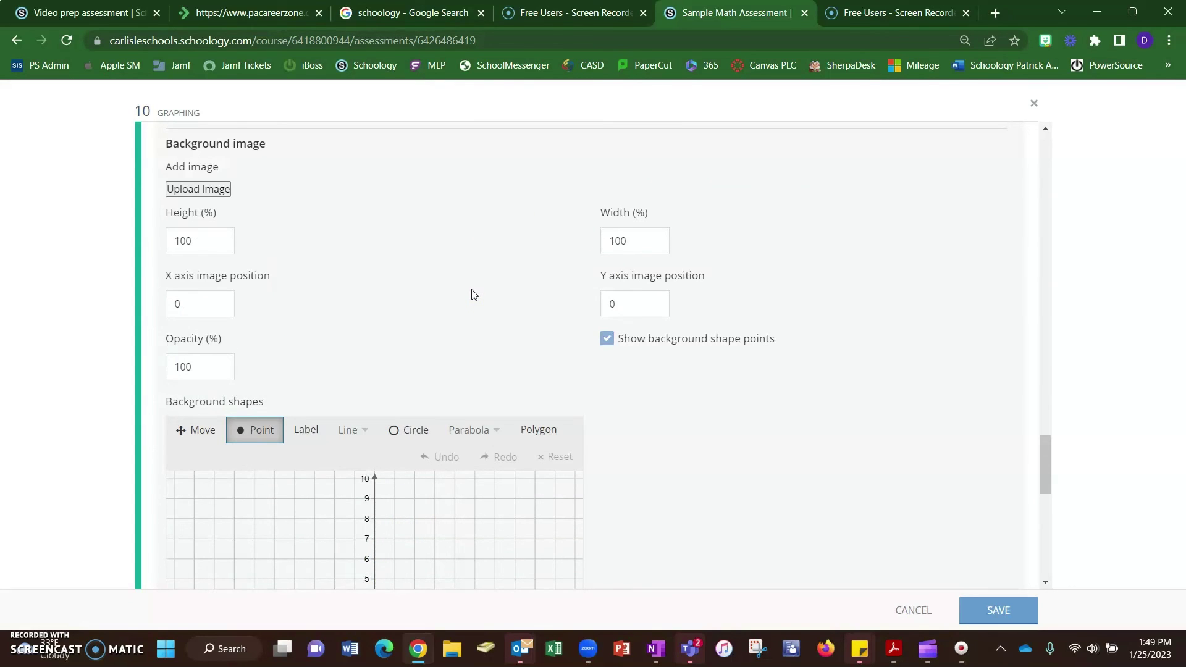
{"action": "left_click_drag", "start_coordinate": [470, 293], "coordinate": [409, 294]}
{"action": "scroll", "coordinate": [381, 291], "scroll_direction": "down", "scroll_amount": 1}
{"action": "scroll", "coordinate": [381, 290], "scroll_direction": "down", "scroll_amount": 7}
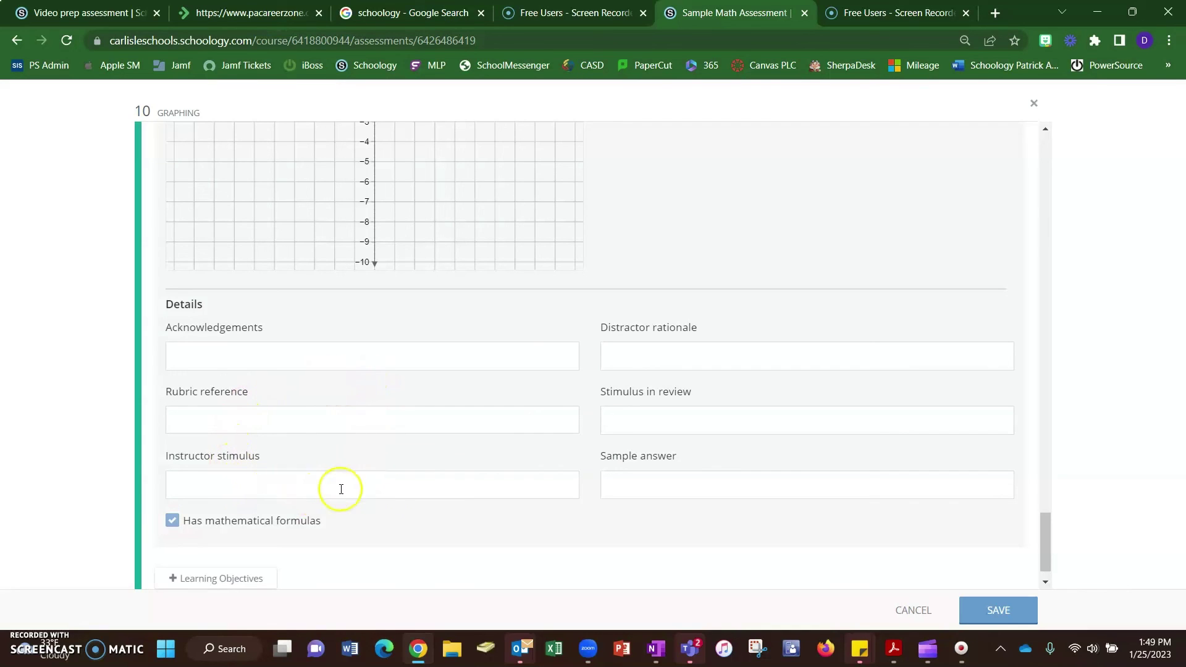
{"action": "left_click", "coordinate": [251, 488]}
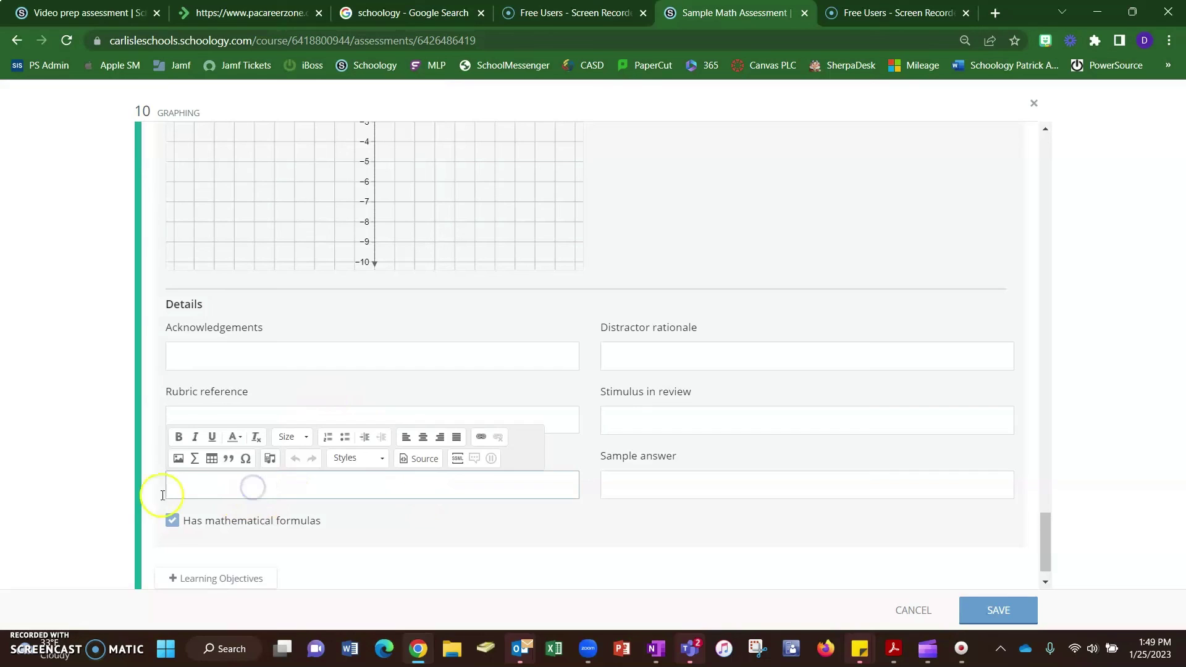
{"action": "left_click", "coordinate": [83, 477]}
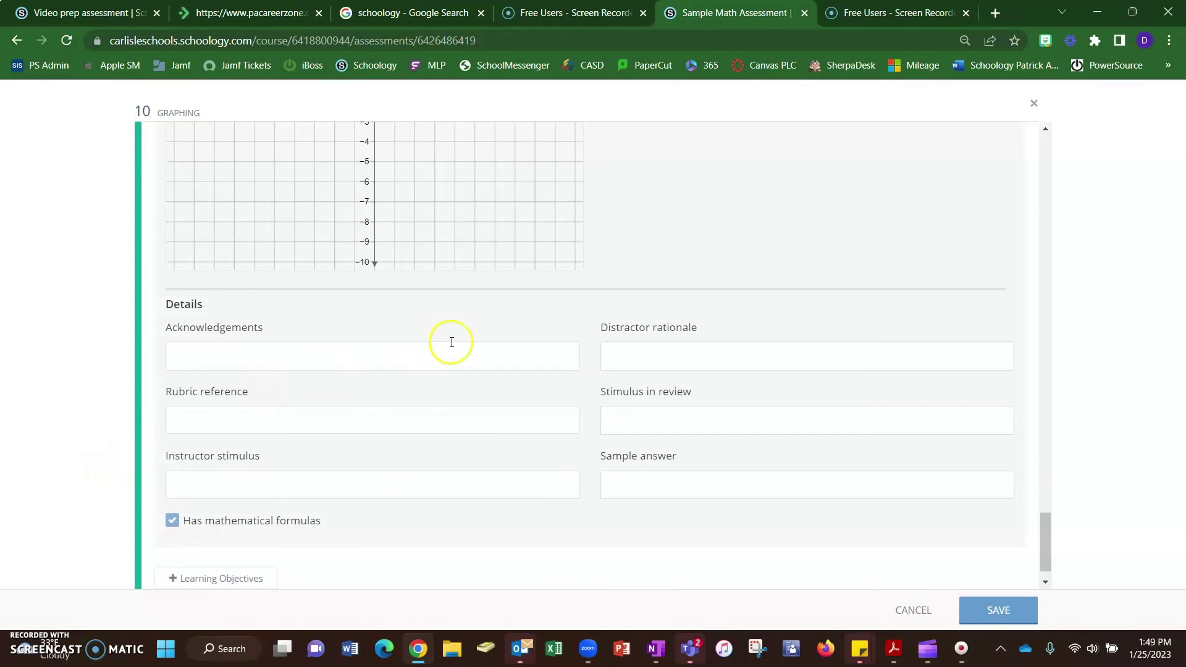
{"action": "scroll", "coordinate": [457, 341], "scroll_direction": "up", "scroll_amount": 5}
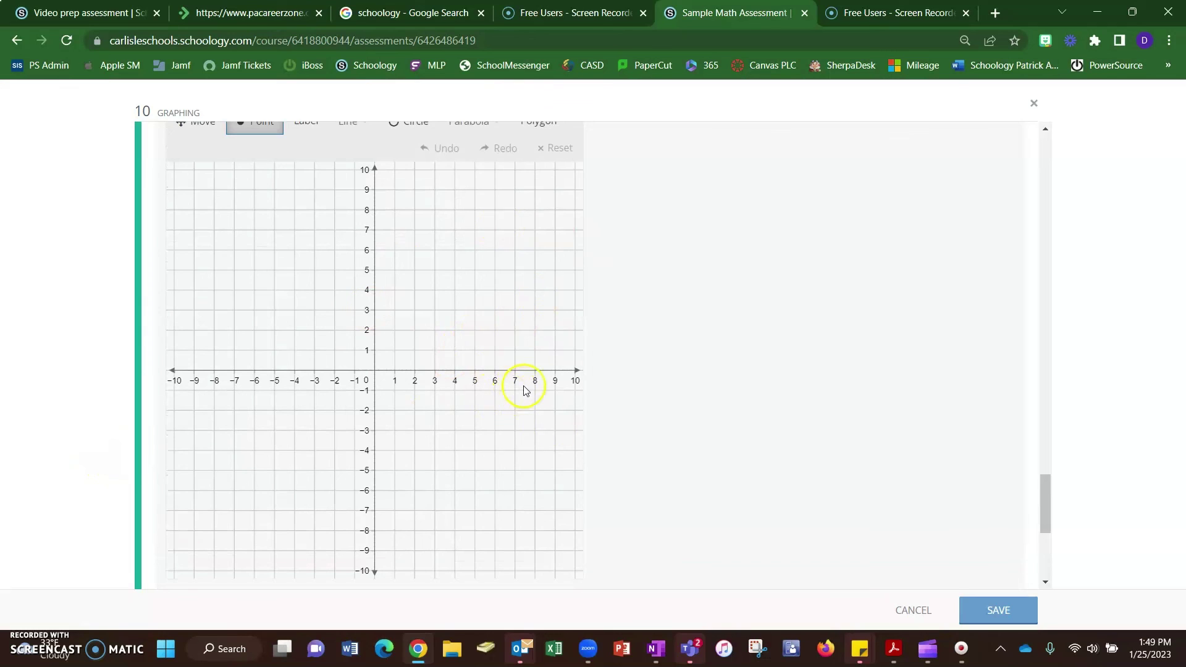
{"action": "scroll", "coordinate": [525, 390], "scroll_direction": "down", "scroll_amount": 5}
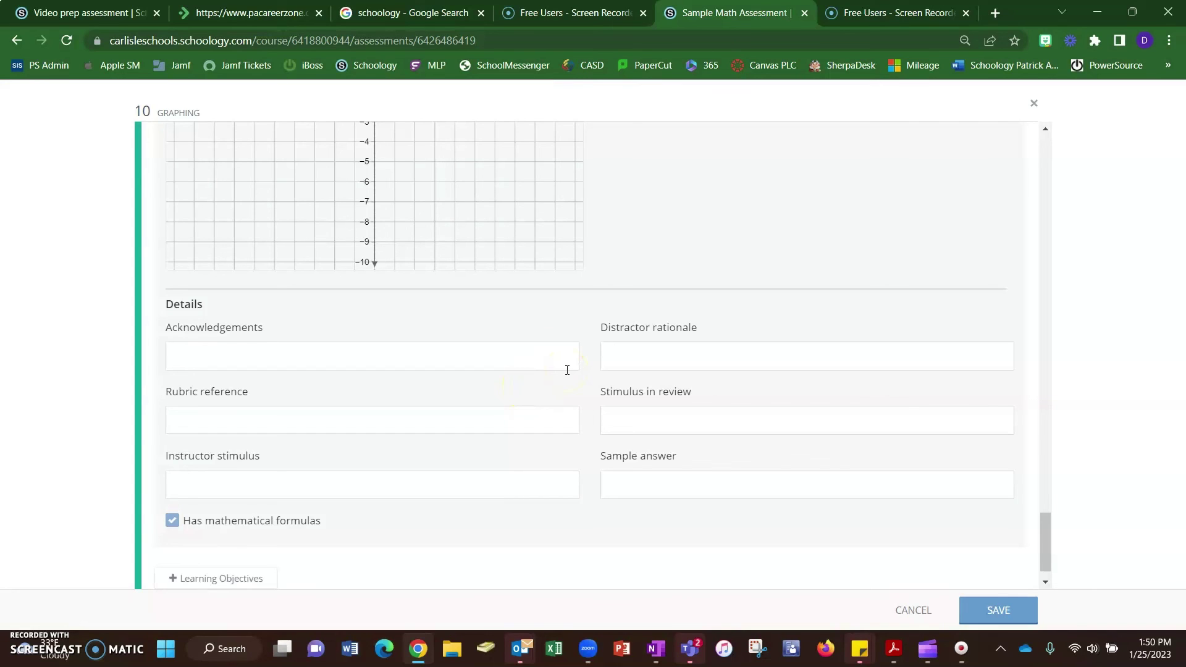
{"action": "scroll", "coordinate": [567, 369], "scroll_direction": "up", "scroll_amount": 3}
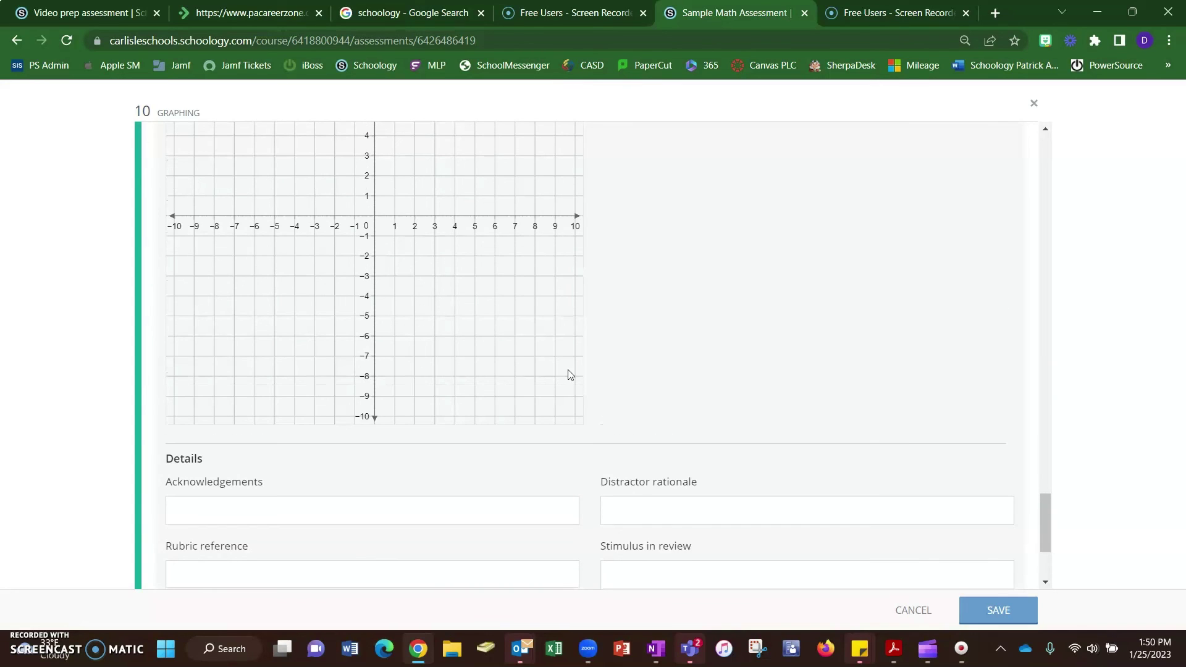